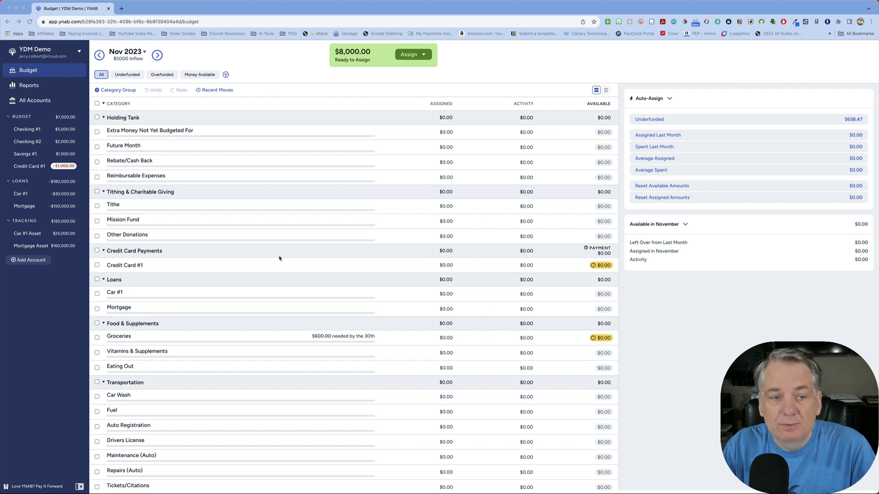
Step: Look through the budget's category groups and inspect the target set for the Groceries category
scroll(175, 243, "down", 10)
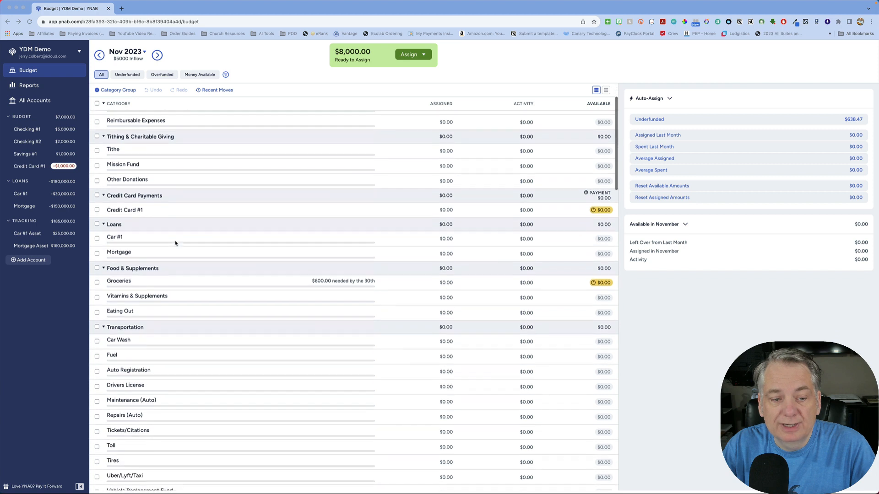
scroll(176, 243, "down", 5)
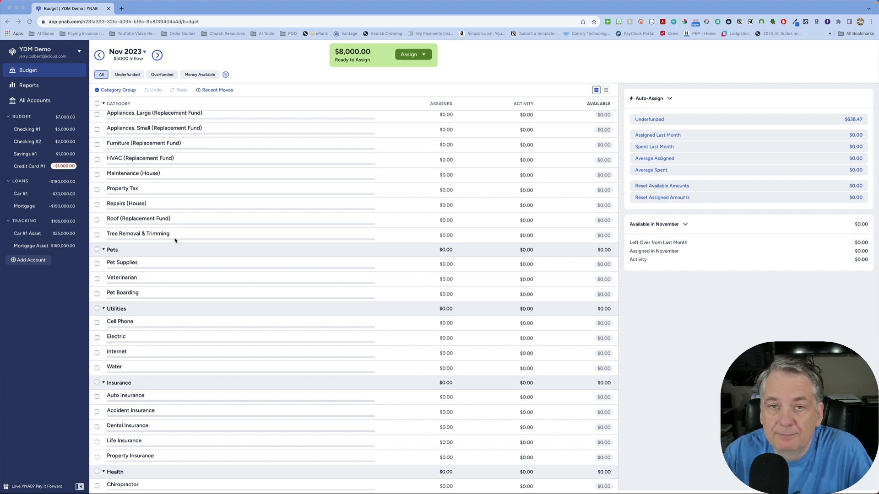
scroll(175, 240, "up", 8)
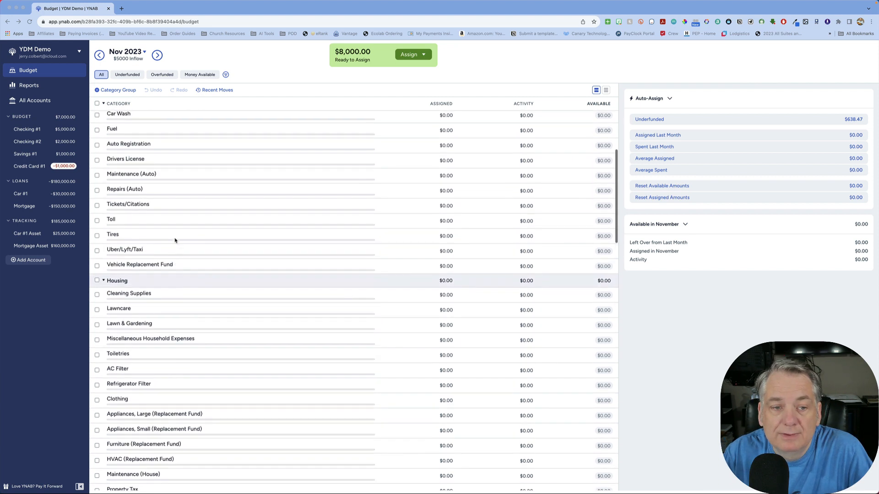
scroll(175, 241, "up", 5)
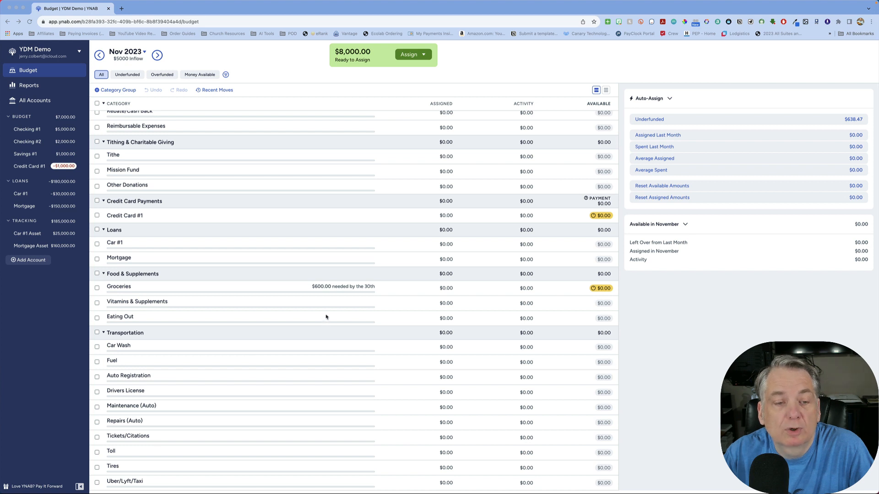
left_click(331, 290)
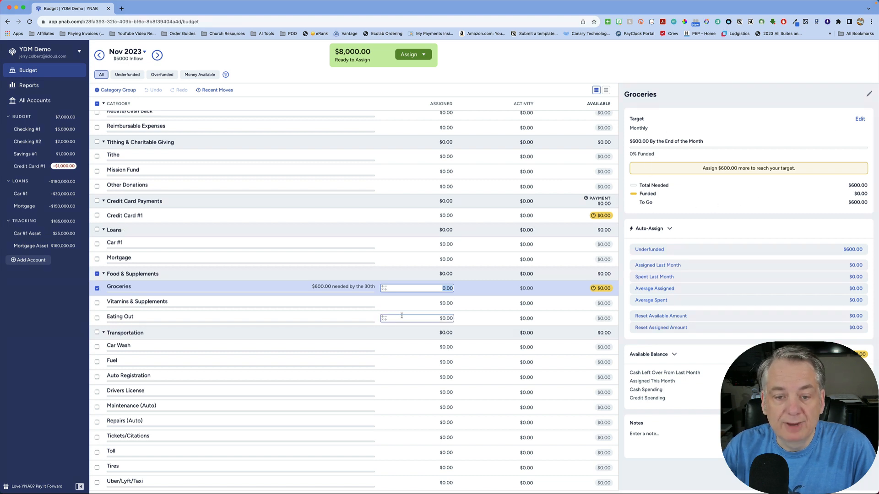
Step: Start a Needed For Spending target for the Vitamins & Supplements category with 80 as the amount needed
left_click(330, 306)
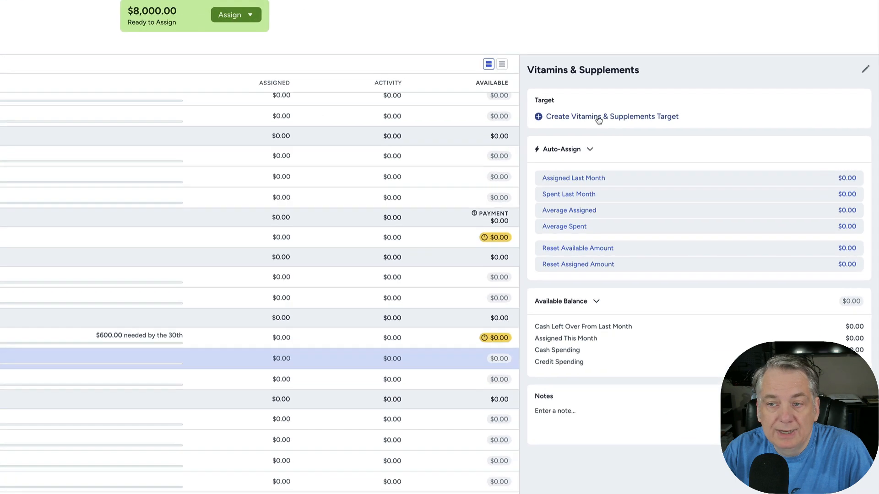
left_click(676, 128)
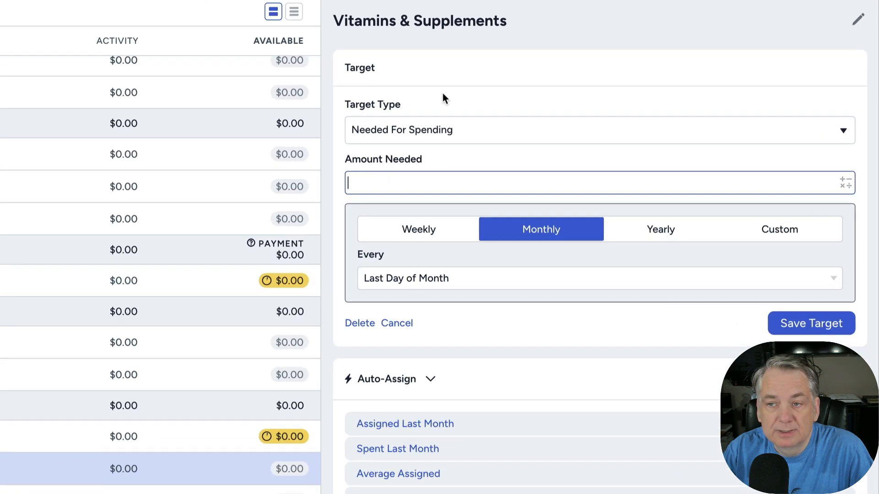
left_click(474, 135)
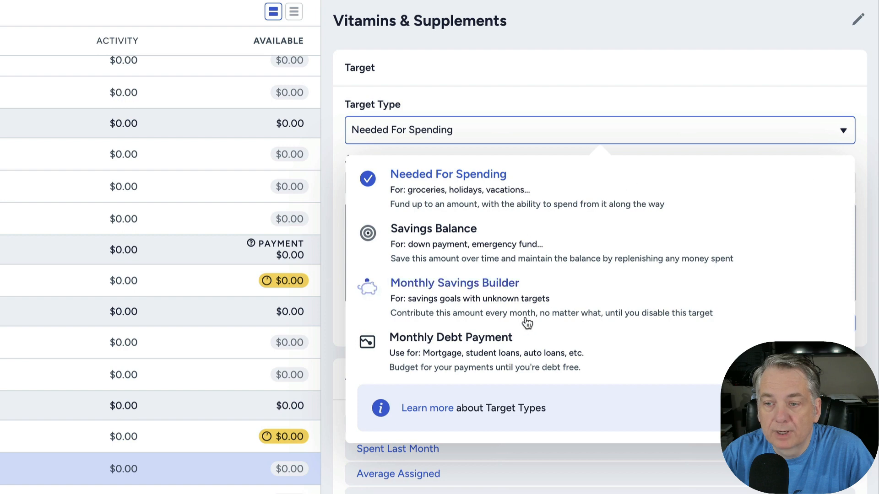
left_click(460, 185)
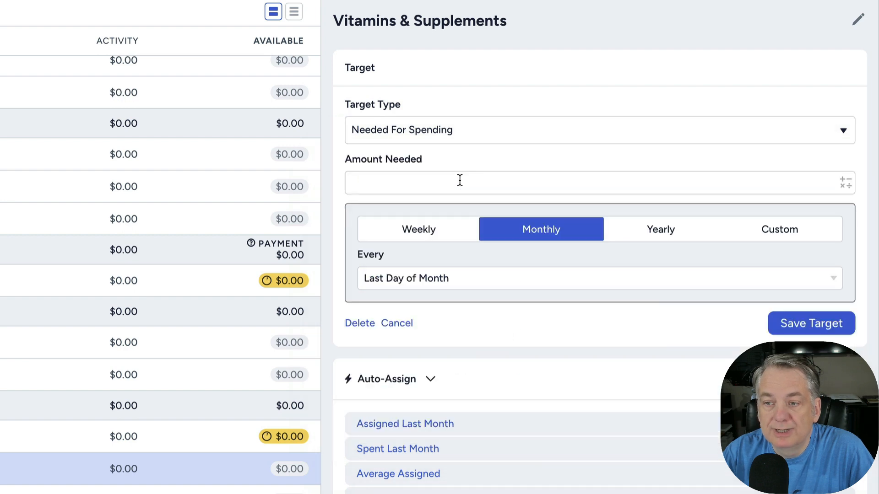
left_click(377, 183)
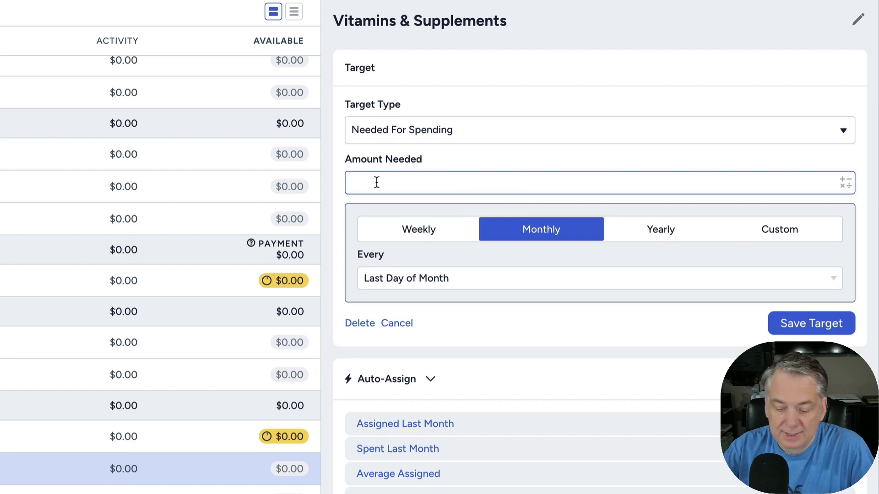
type("80")
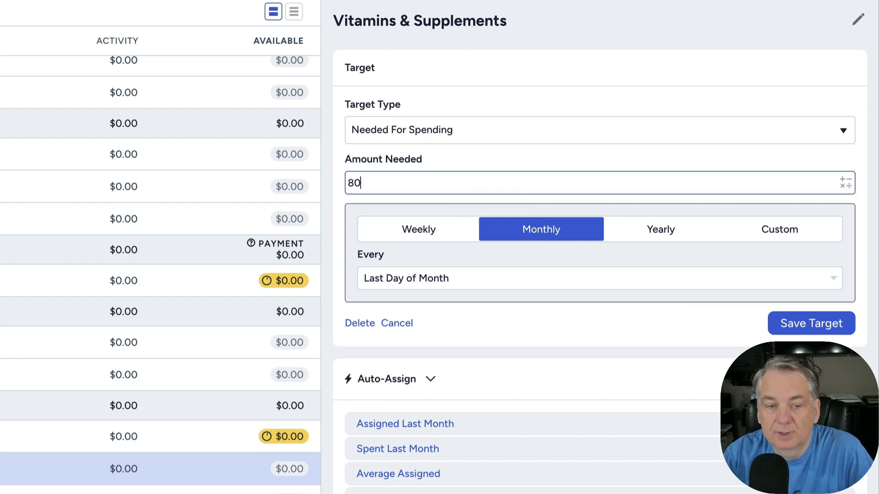
Step: Keep the Vitamins & Supplements target as Needed For Spending, repeat it monthly by the last day of the month, and save it
left_click(484, 133)
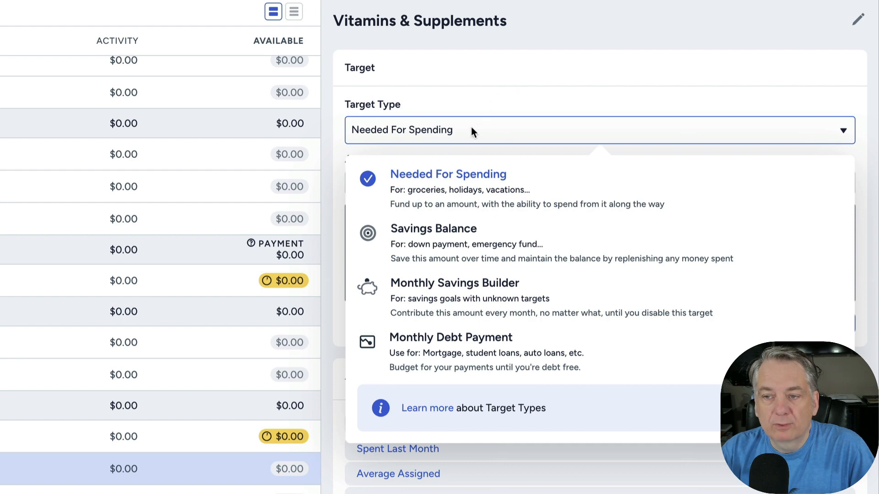
left_click(401, 178)
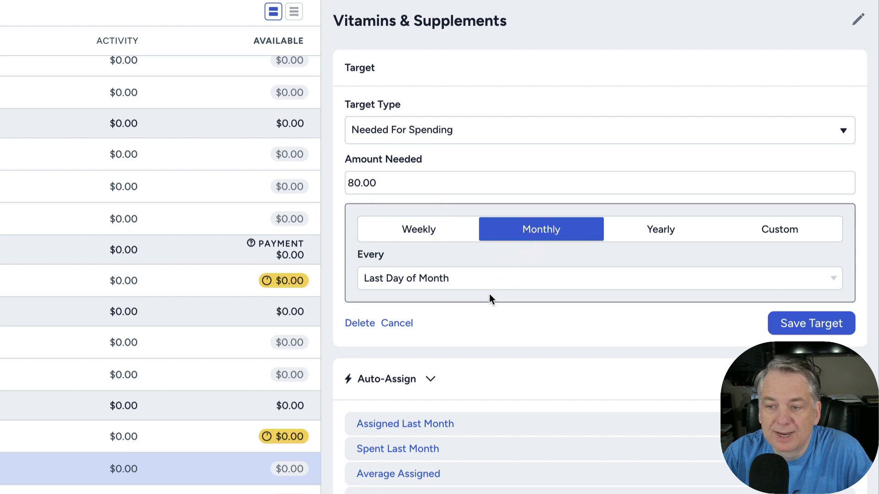
left_click(499, 279)
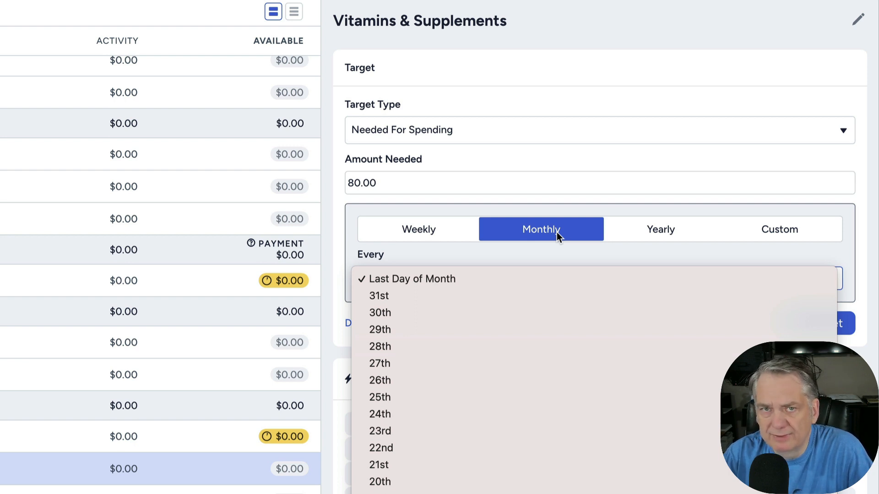
left_click(526, 232)
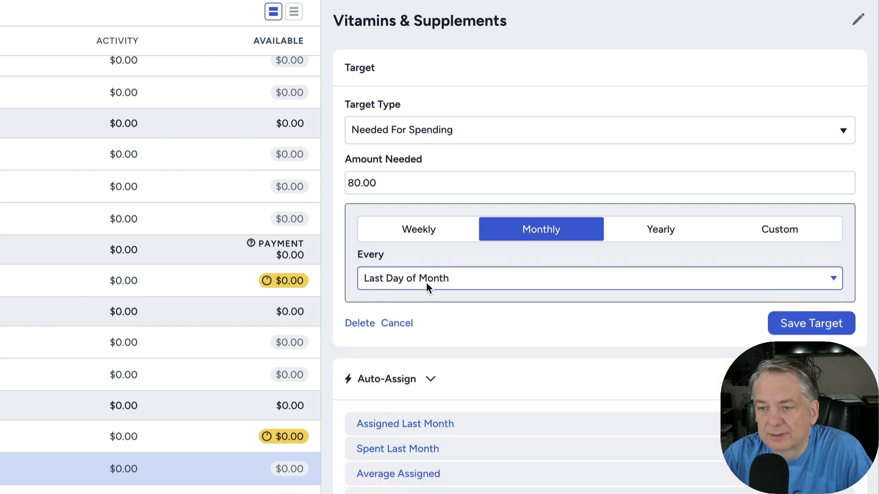
left_click(424, 231)
left_click(425, 232)
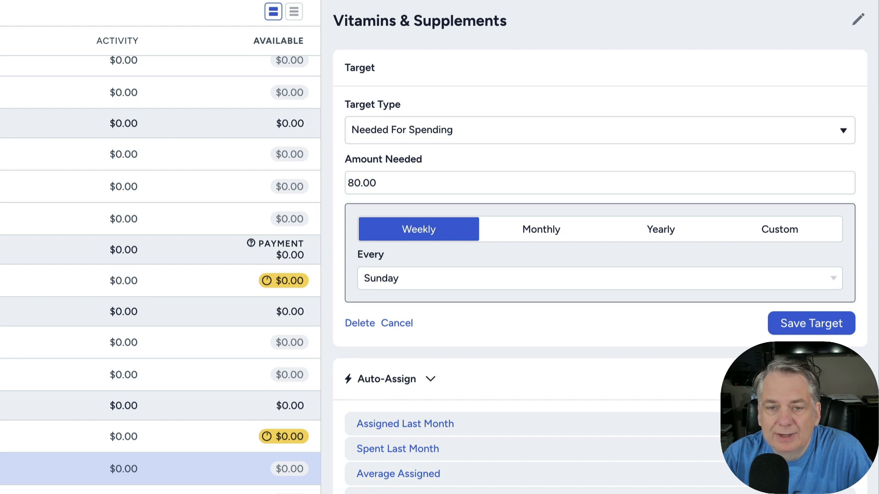
left_click(556, 234)
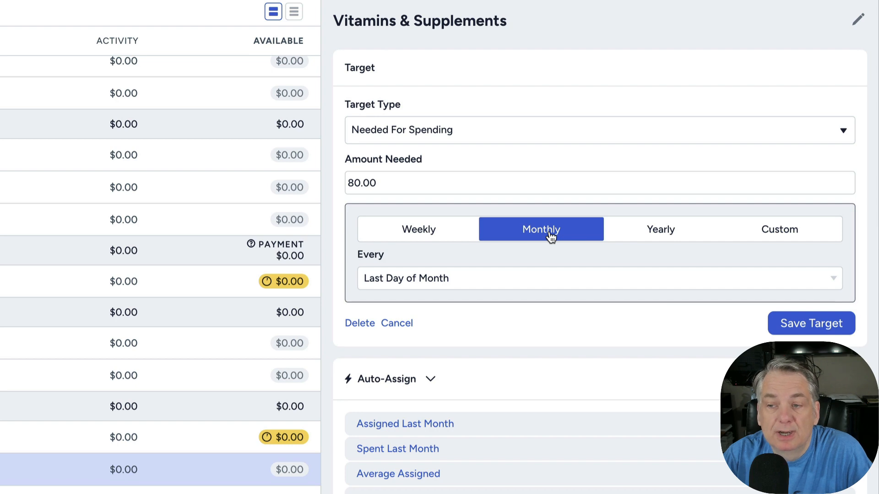
left_click(817, 330)
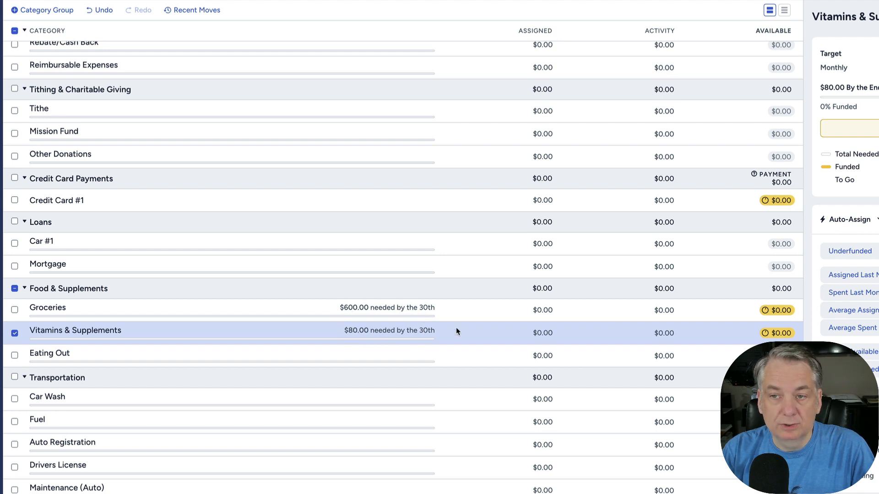
Step: Assign $50.00 to the Vitamins & Supplements category for November
left_click(458, 310)
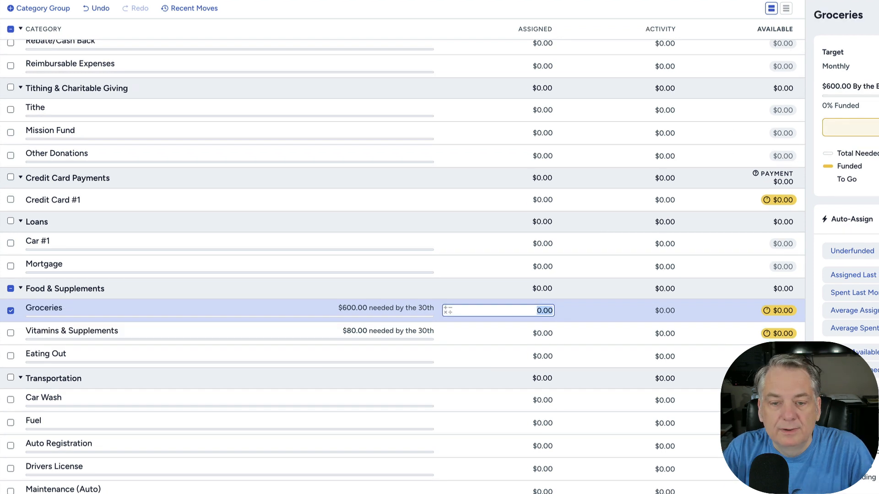
left_click(10, 311)
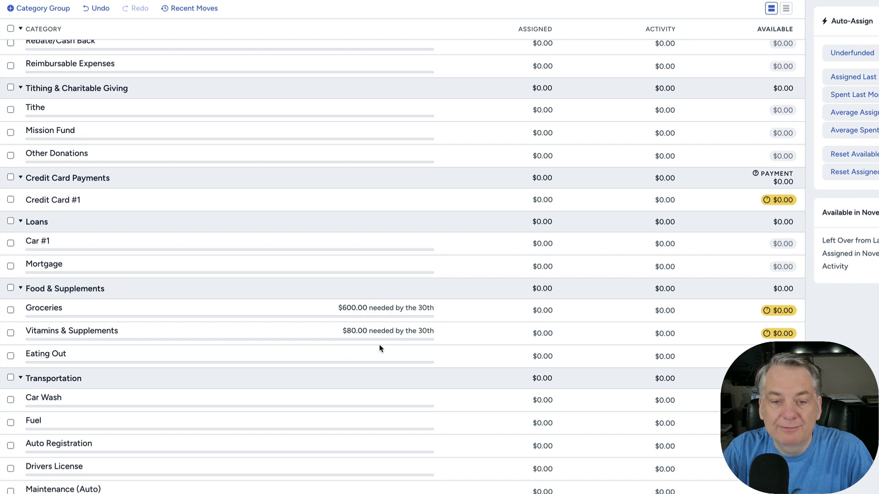
scroll(449, 338, "up", 1)
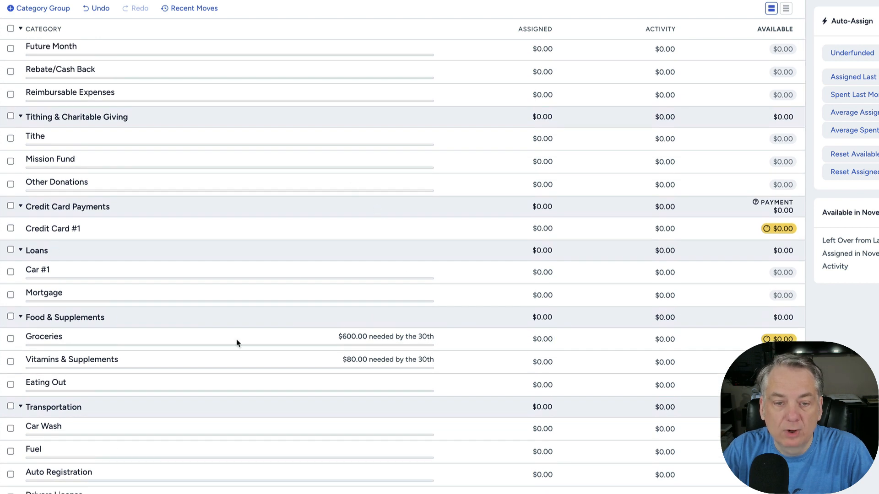
left_click(535, 362)
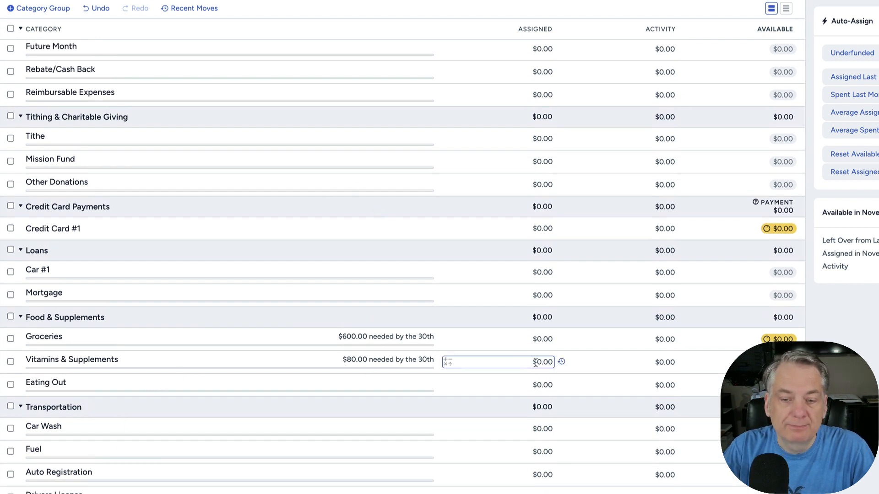
type("50")
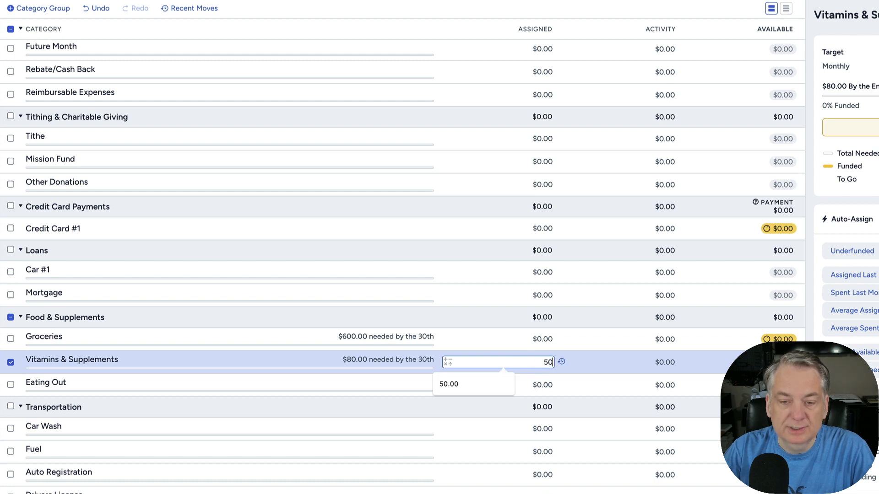
key("Return")
scroll(183, 323, "down", 3)
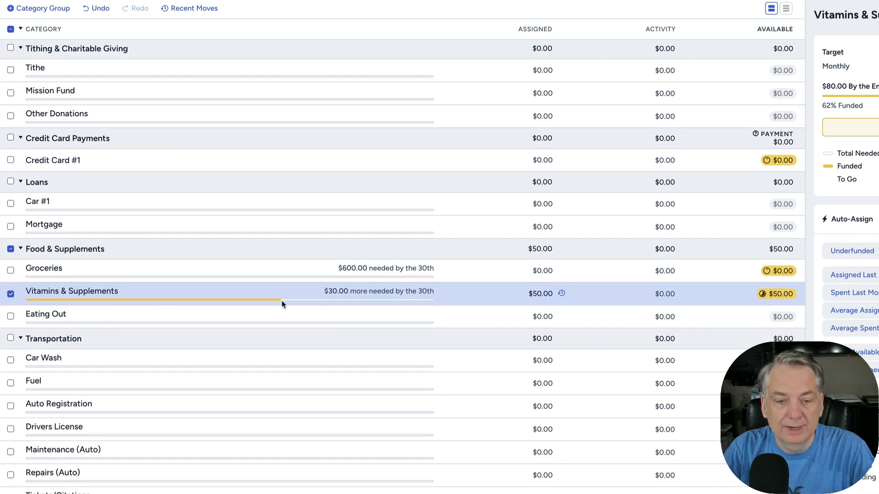
Step: Clear the amount assigned to Vitamins & Supplements and deselect the category
scroll(283, 302, "up", 5)
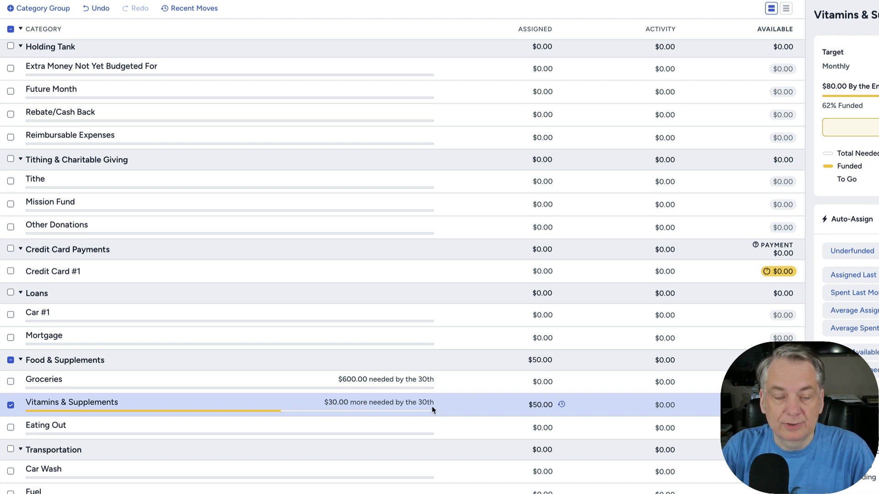
left_click(541, 404)
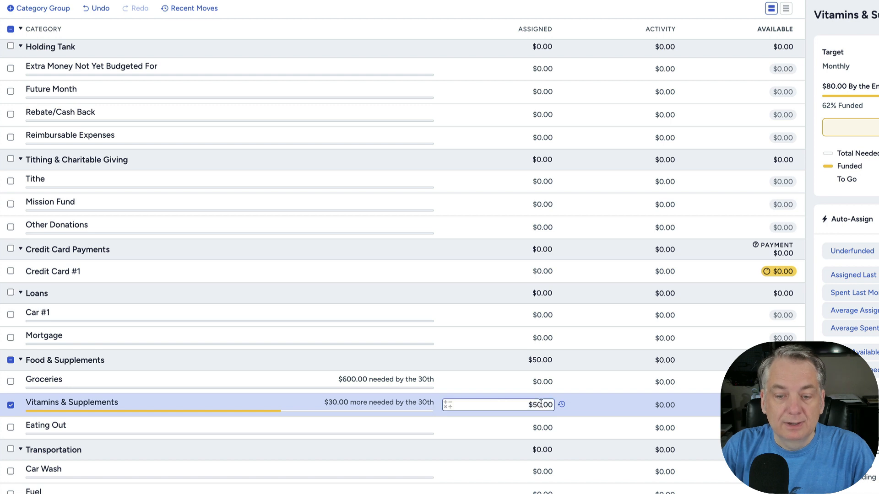
key("BackSpace")
key("Return")
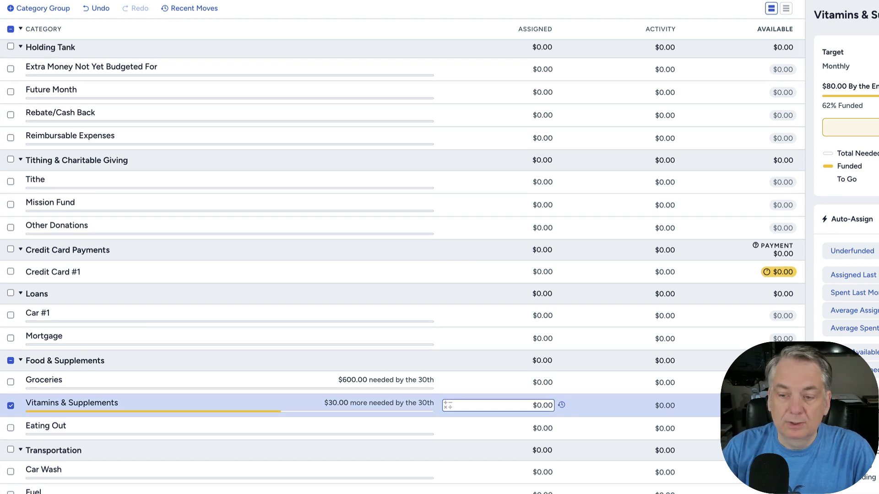
left_click(10, 406)
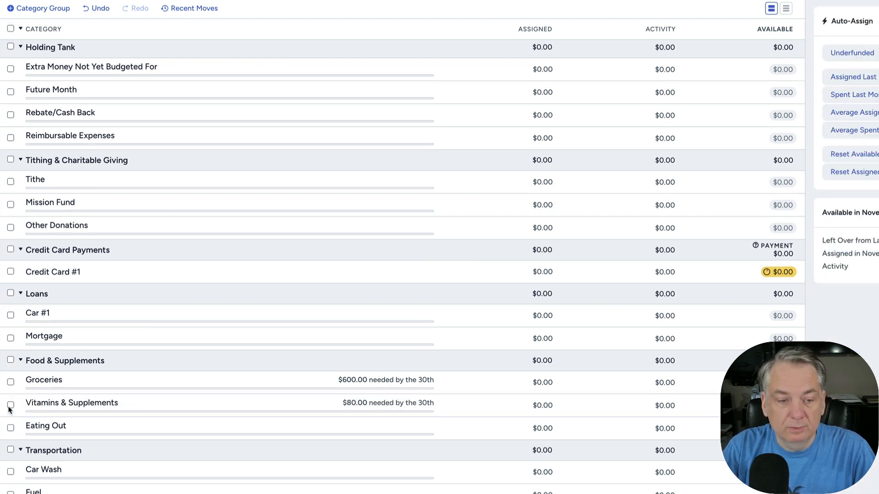
Step: Create and save a Needed For Spending target for the Eating Out category of $15.00 weekly, due every Sunday
left_click(409, 436)
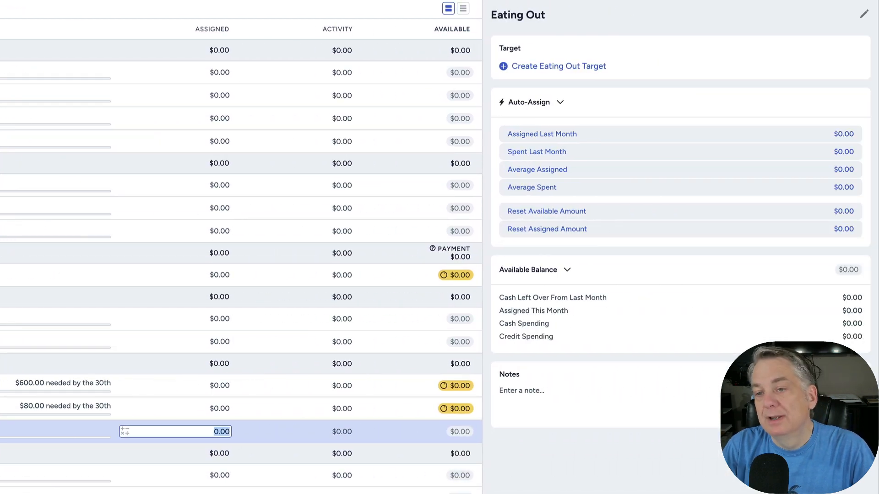
left_click(564, 68)
left_click(564, 68)
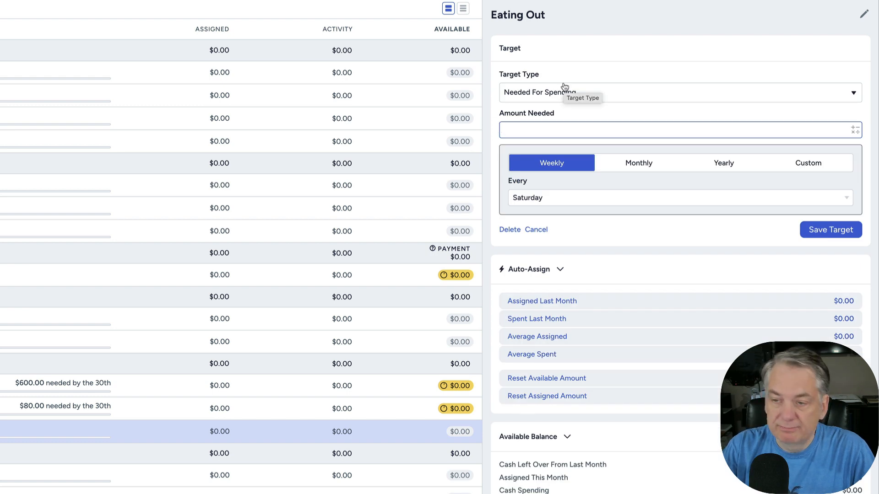
type("30")
left_click(647, 164)
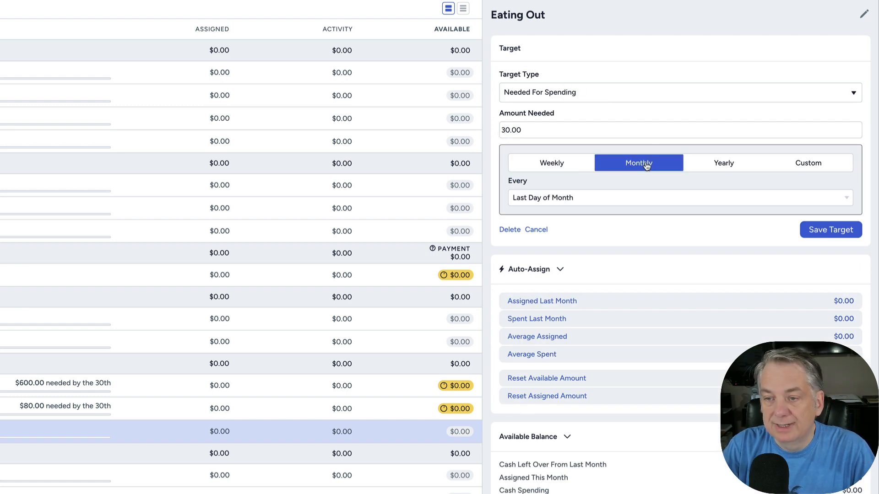
left_click(531, 128)
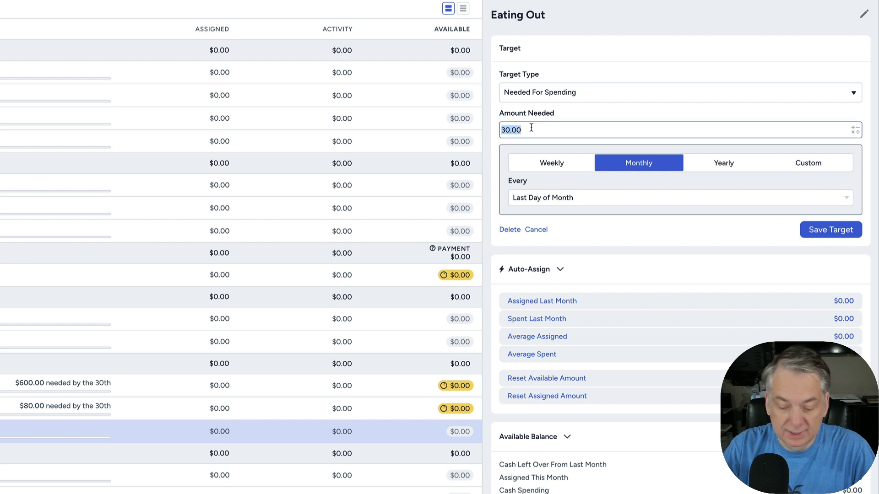
type("15")
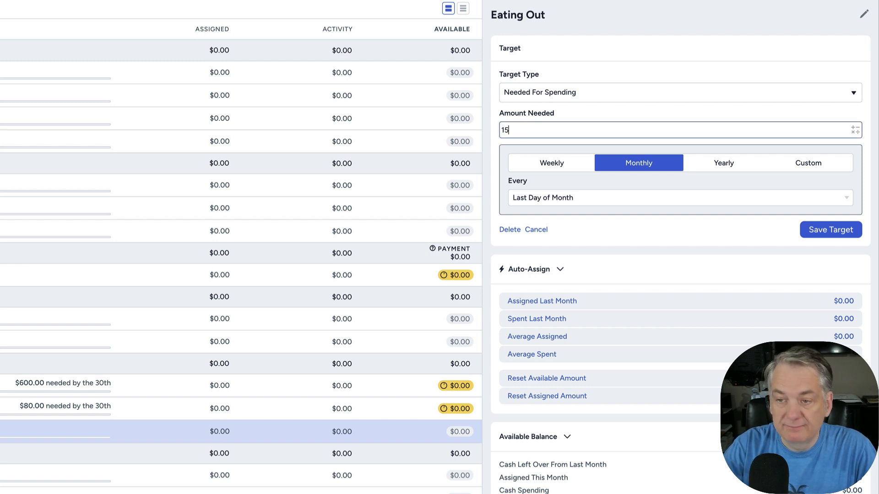
left_click(556, 164)
left_click(837, 229)
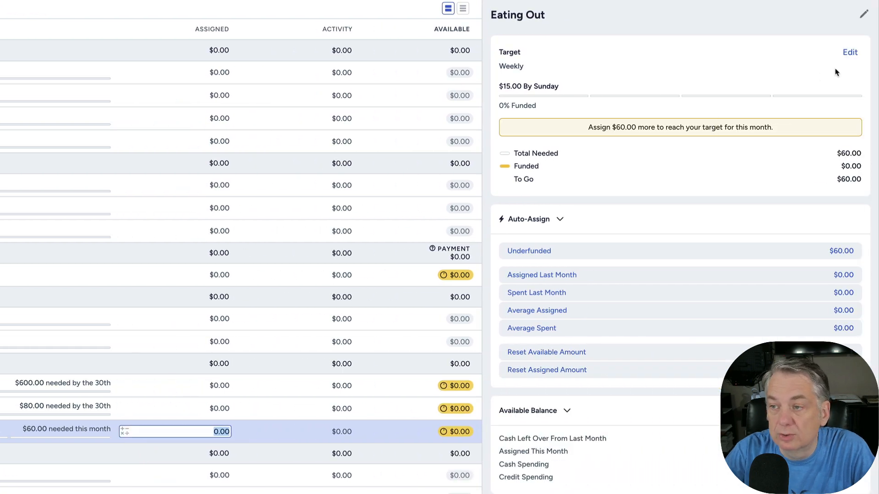
Step: Recheck and re-save the weekly Eating Out target, and assign $15.00 to the category for November
left_click(847, 51)
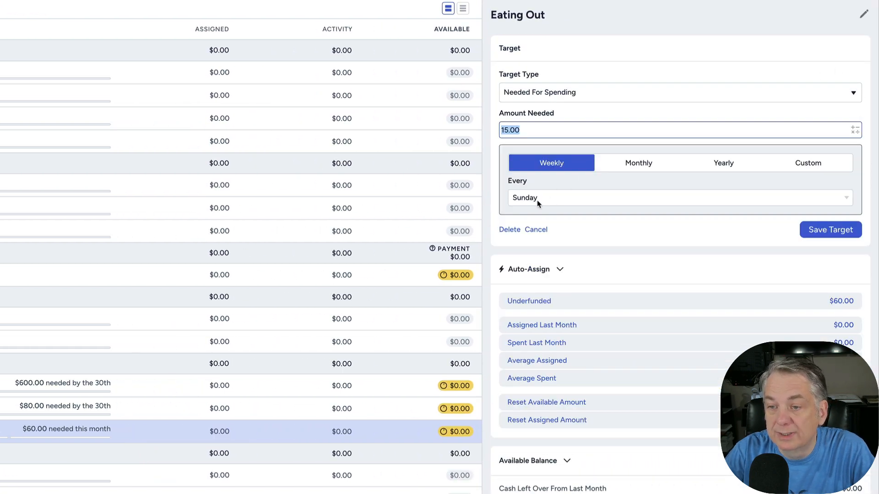
left_click(852, 231)
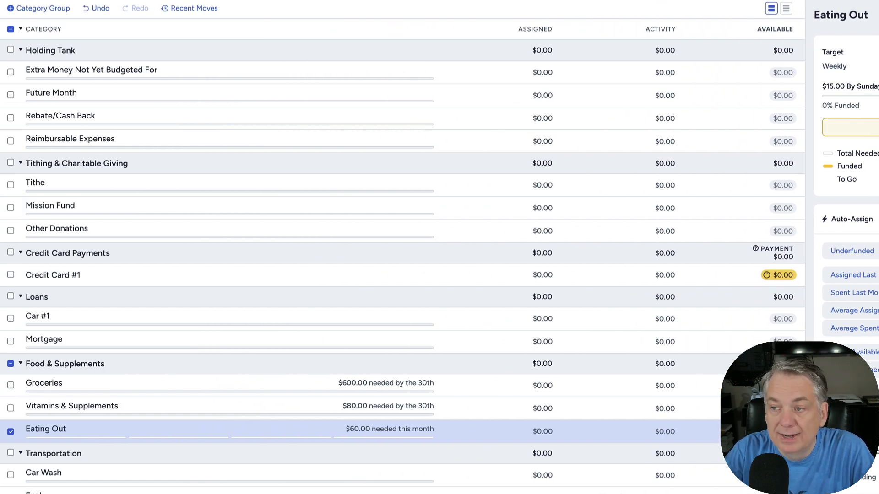
left_click(546, 432)
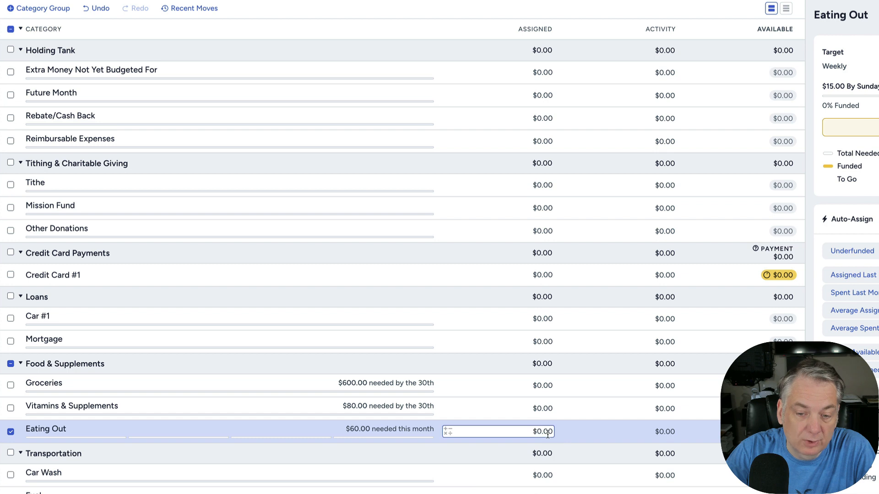
type("15")
key("Return")
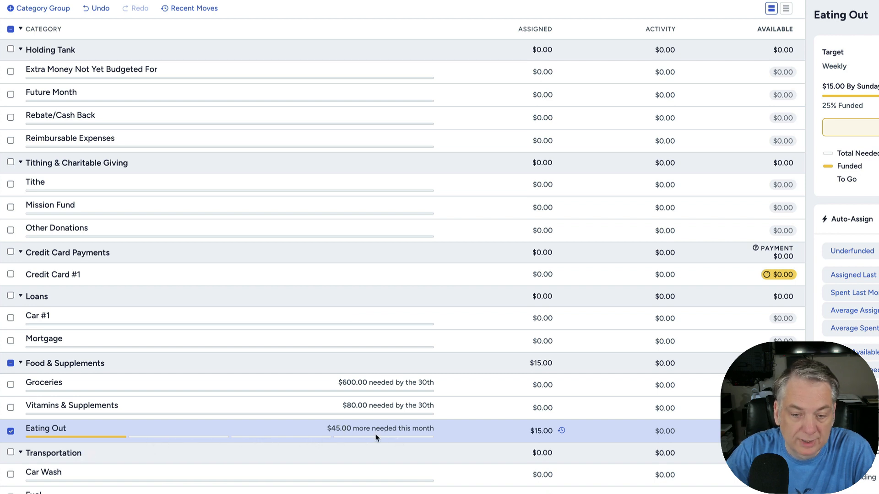
Step: Clear the amount assigned to Eating Out and deselect the category
left_click(545, 431)
double_click(547, 433)
key("BackSpace")
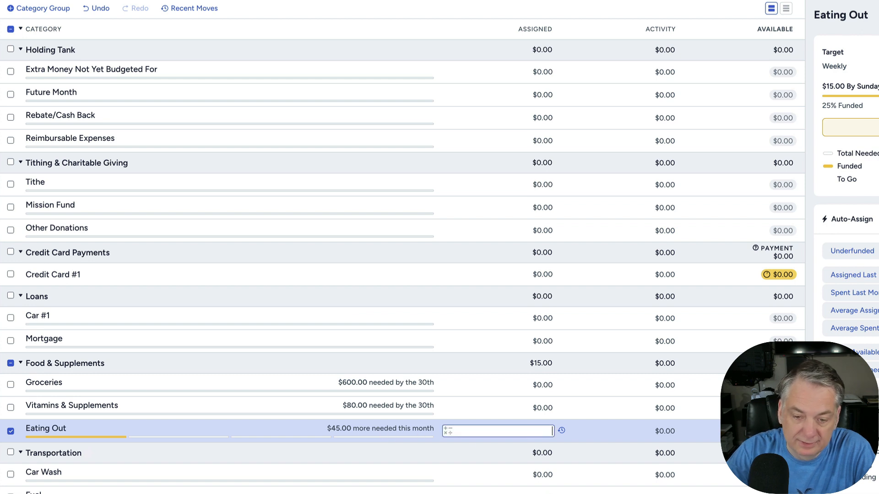
key("Return")
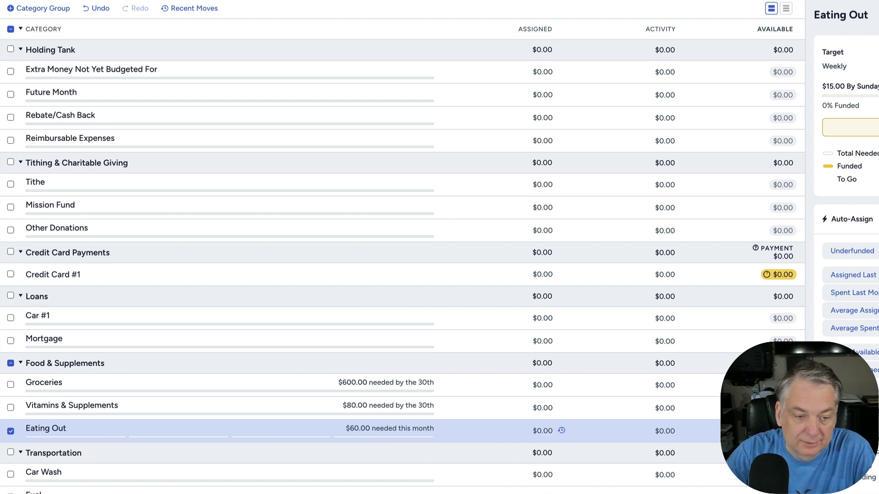
left_click(11, 432)
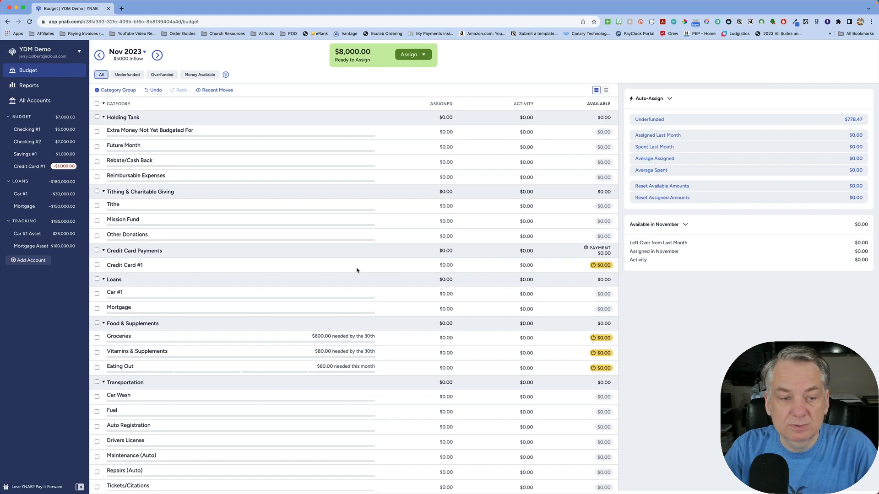
Step: Review the target details of Credit Card #1, Groceries, Vitamins & Supplements and Eating Out, leaving no category selected
left_click(357, 270)
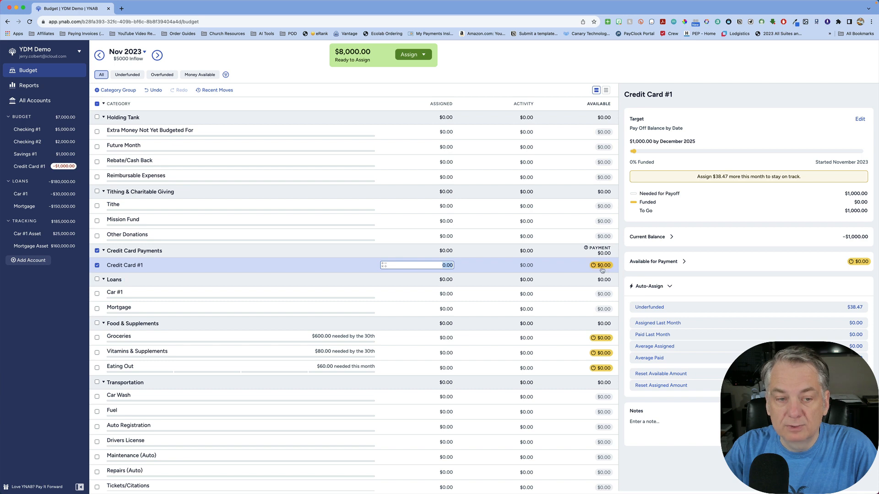
mouse_move(603, 271)
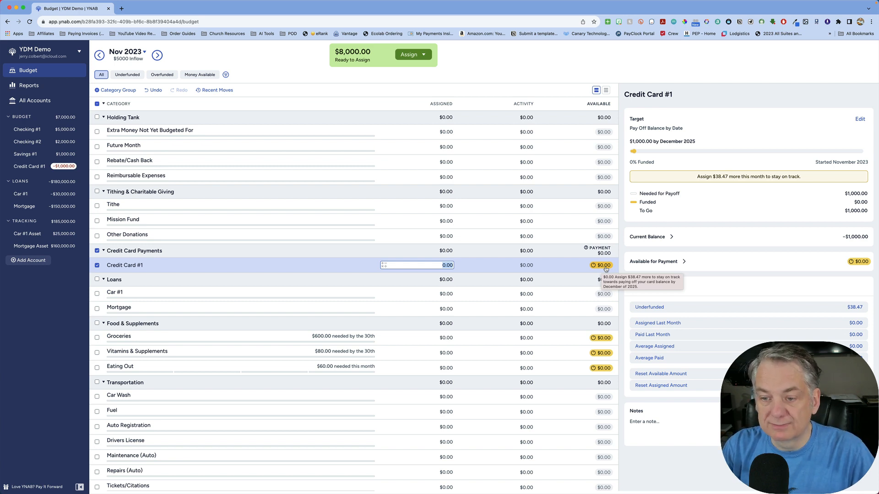
left_click(481, 340)
left_click(477, 359)
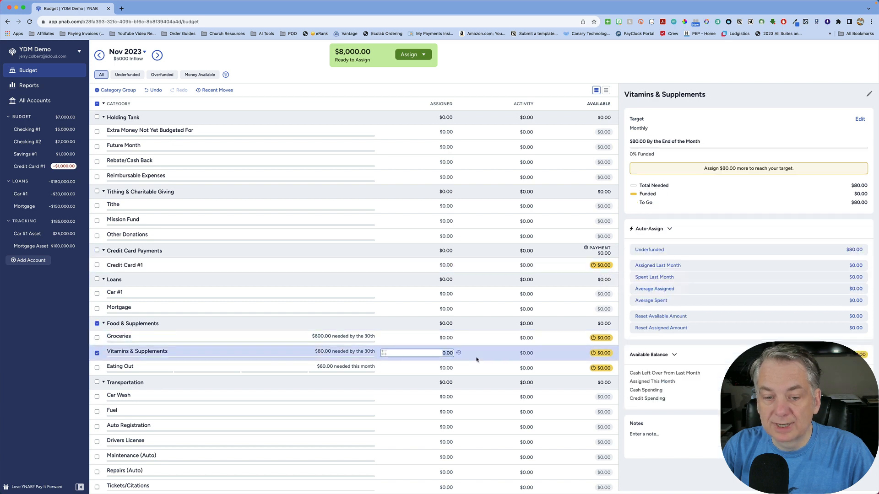
left_click(478, 374)
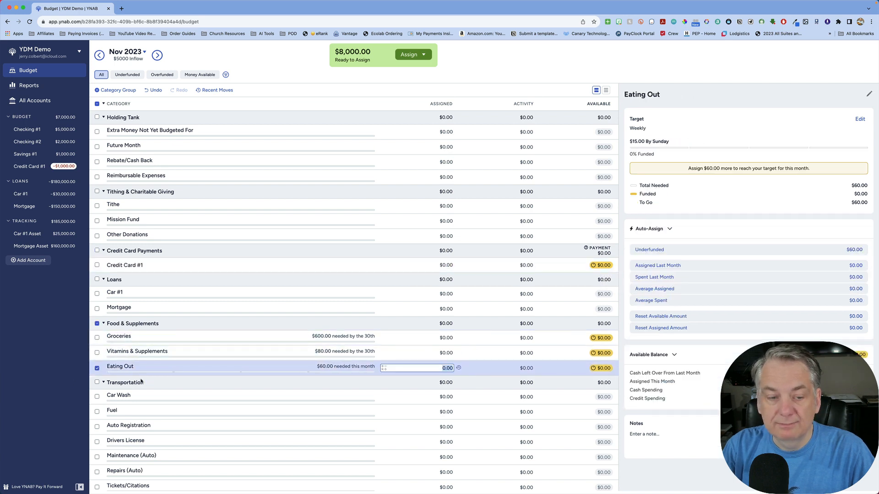
left_click(95, 370)
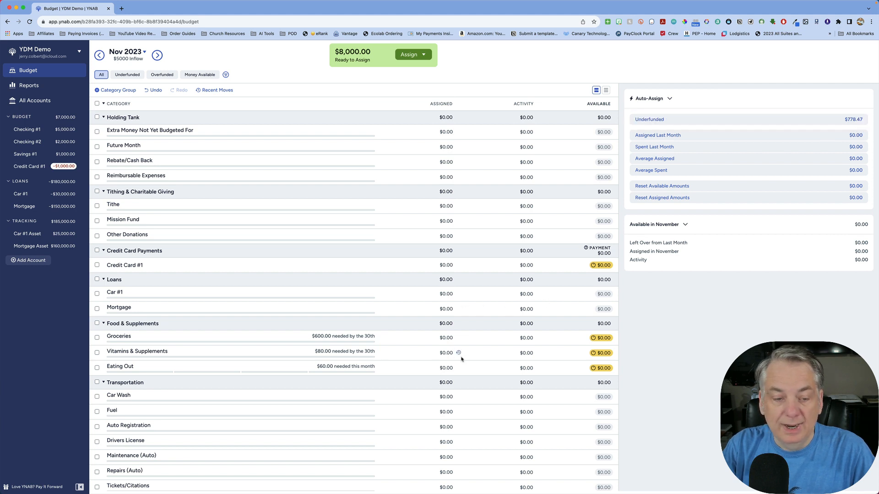
Step: Create and save a Needed For Spending target for the Car Wash category of $30.00 monthly, by the last day of the month
left_click(415, 374)
scroll(414, 375, "down", 3)
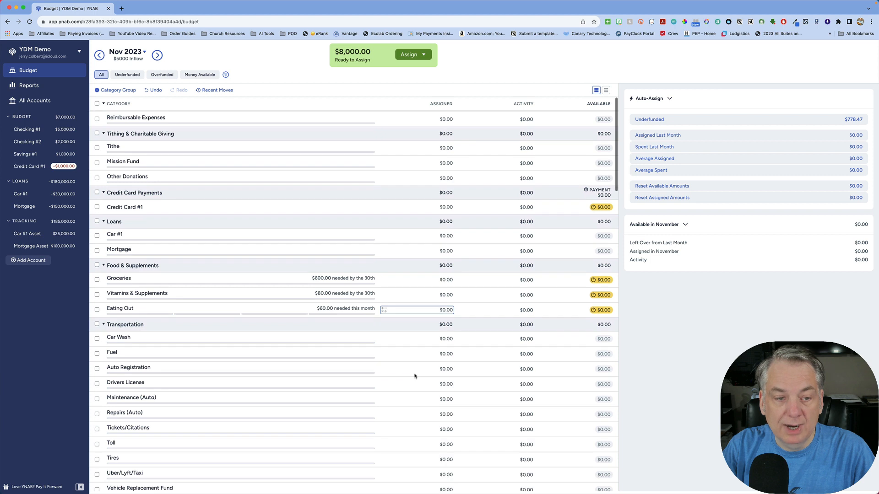
key("Escape")
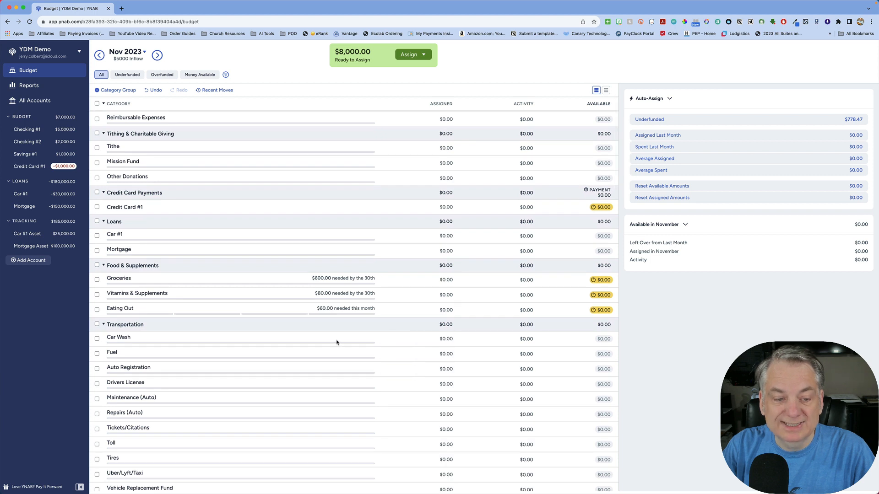
left_click(336, 342)
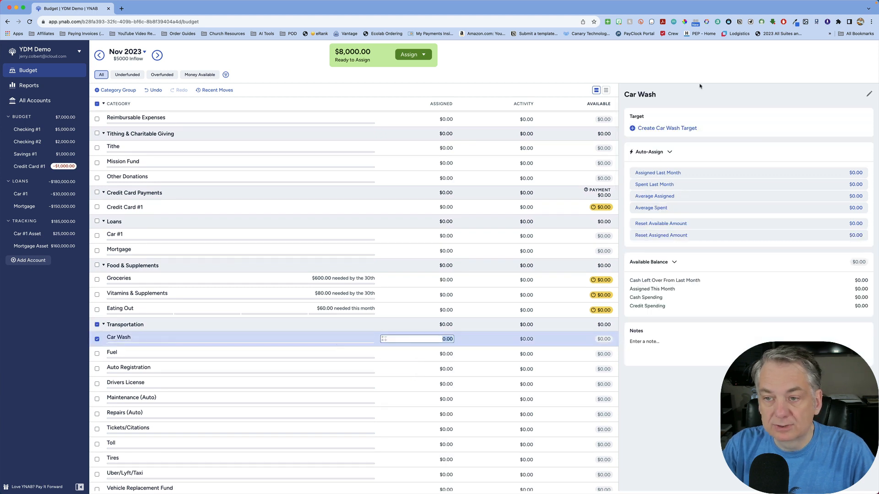
left_click(679, 130)
left_click(679, 130)
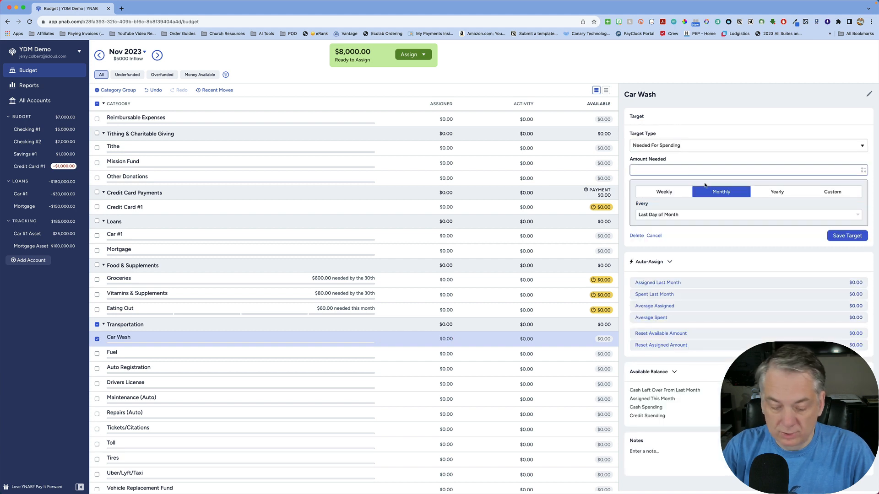
type("30")
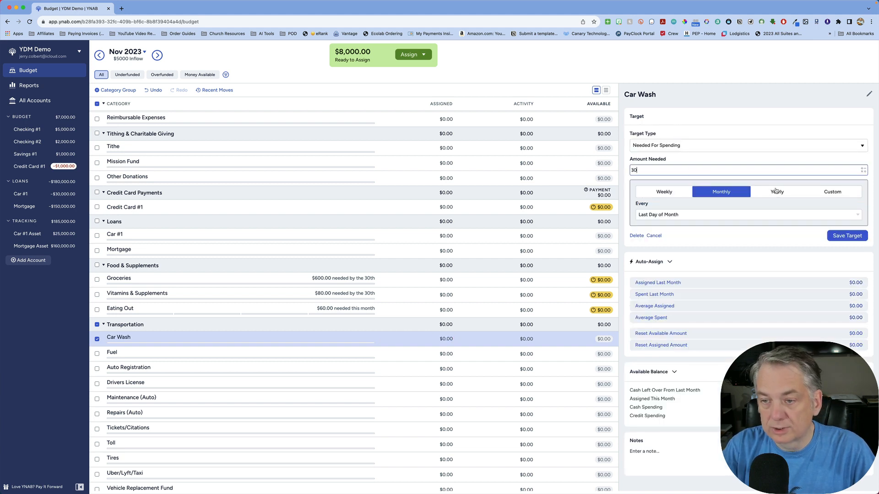
left_click(851, 237)
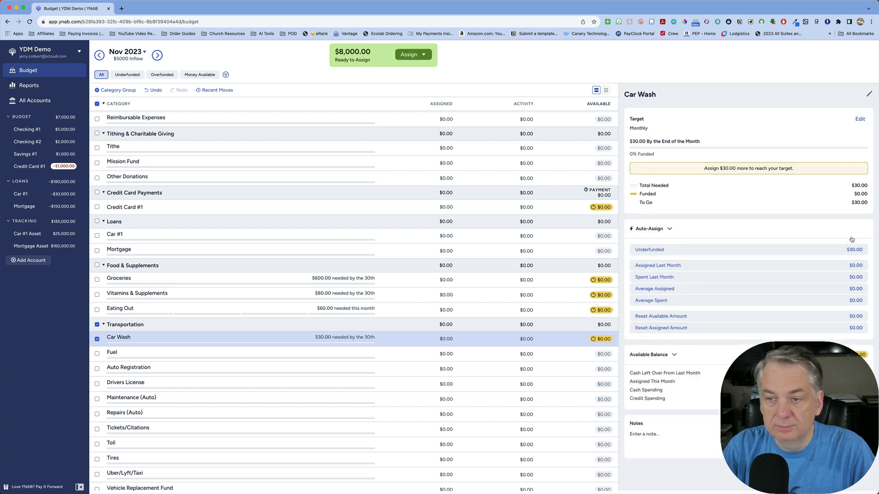
Step: Create and save a $200.00 monthly Needed For Spending target for Fuel, due the last day of the month, and deselect the category
left_click(319, 355)
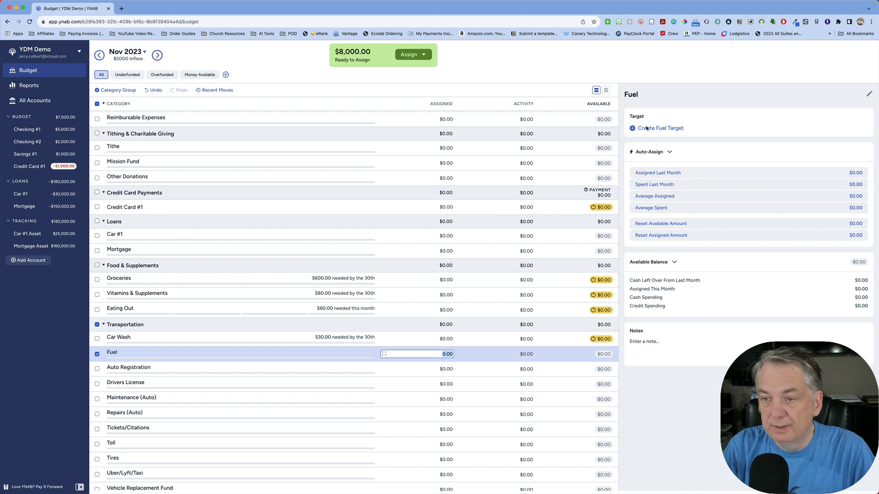
left_click(664, 129)
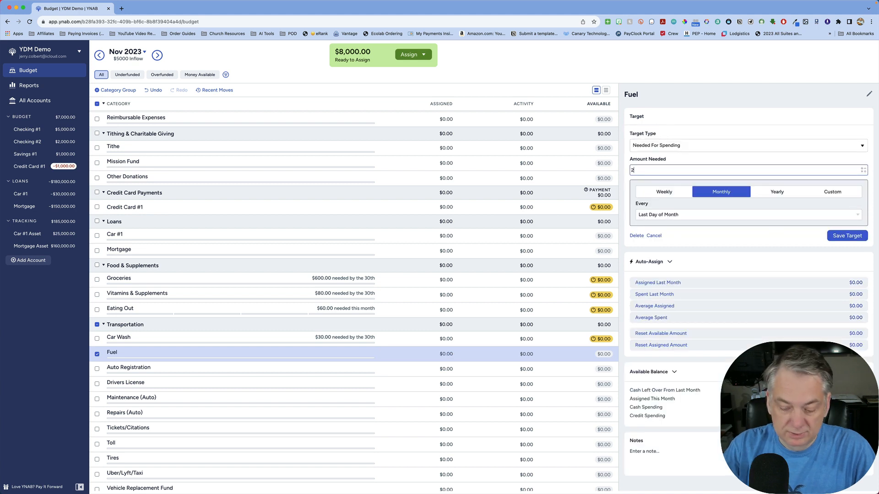
type("200")
left_click(856, 237)
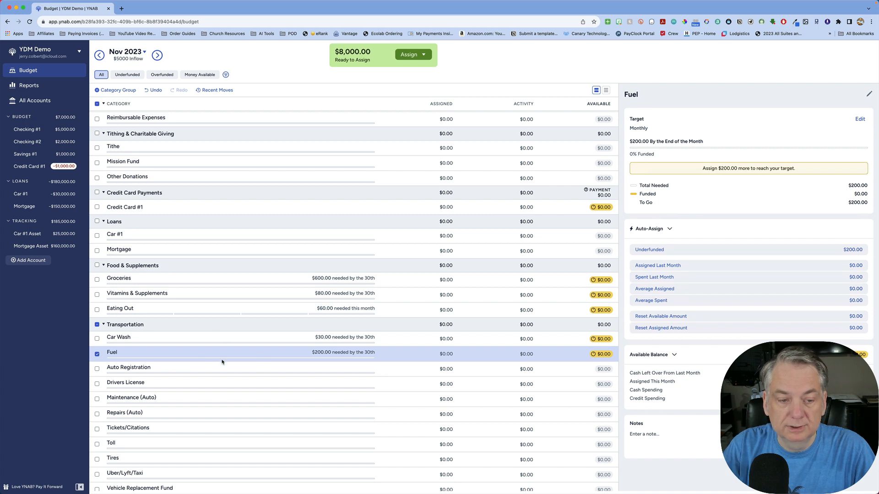
left_click(97, 354)
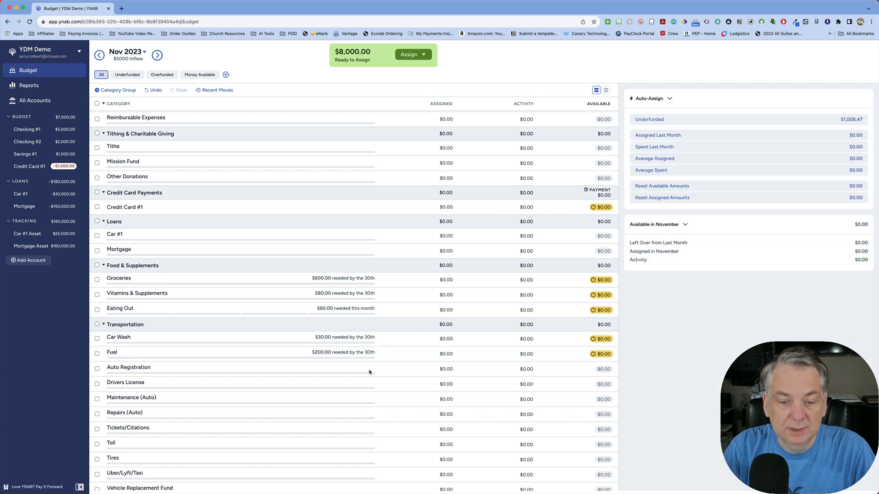
Step: Create and save a $50.00 yearly Needed For Spending target for Auto Registration, first due November 1, 2023, and deselect the category
left_click(343, 370)
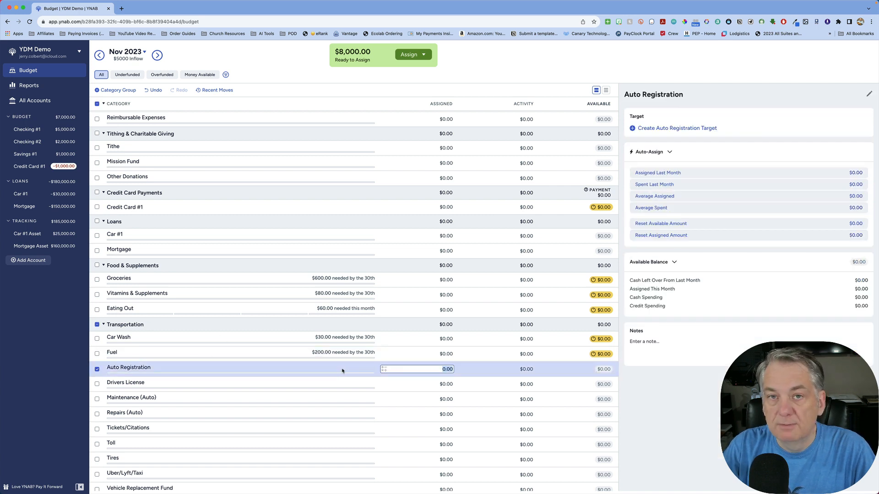
left_click(687, 130)
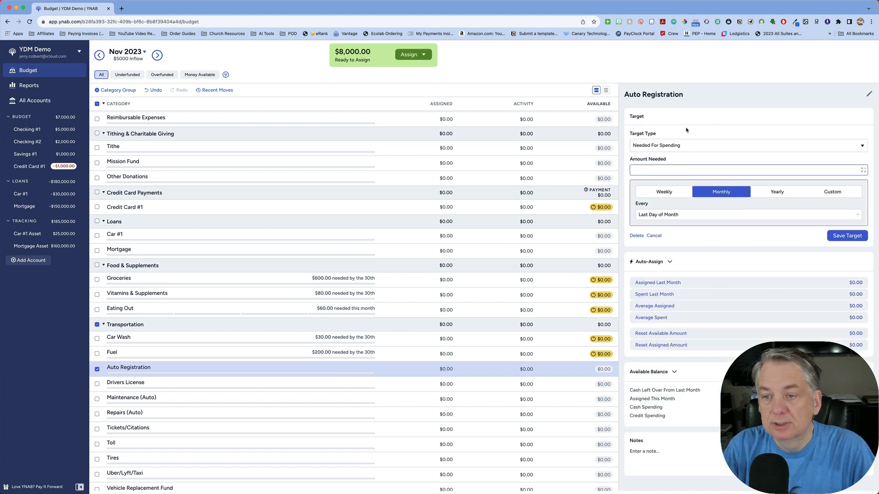
left_click(667, 170)
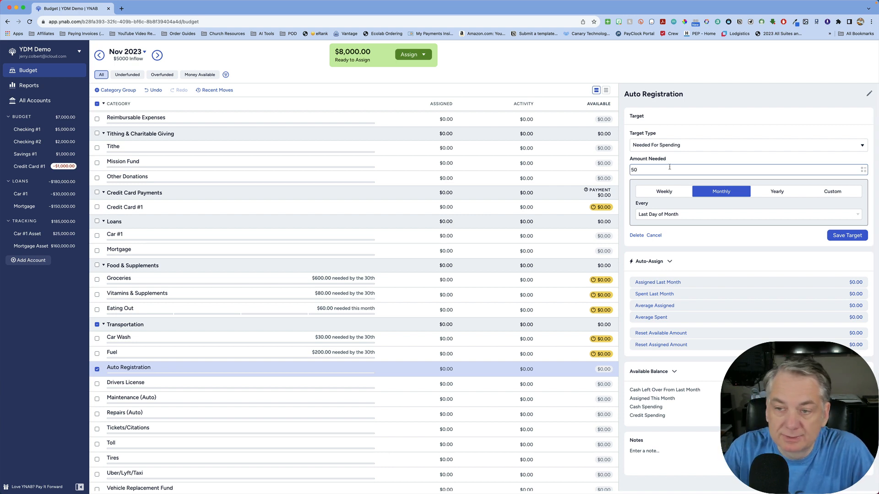
left_click(783, 194)
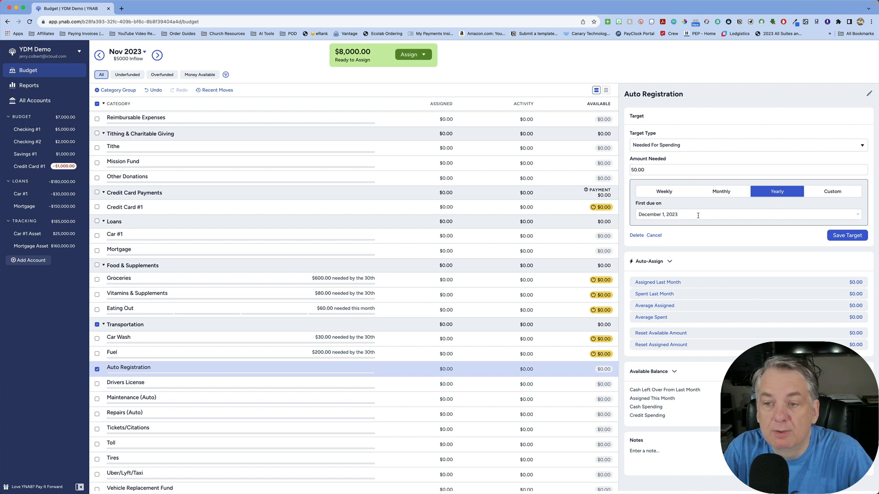
left_click(746, 215)
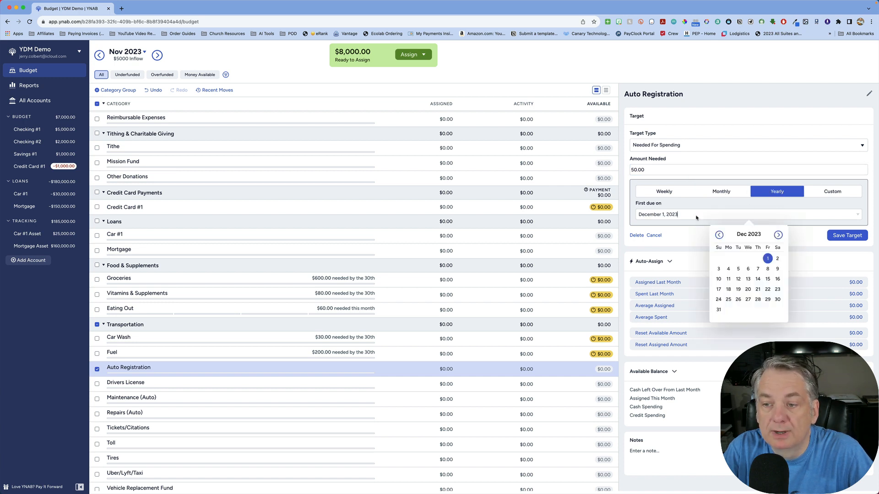
left_click(719, 235)
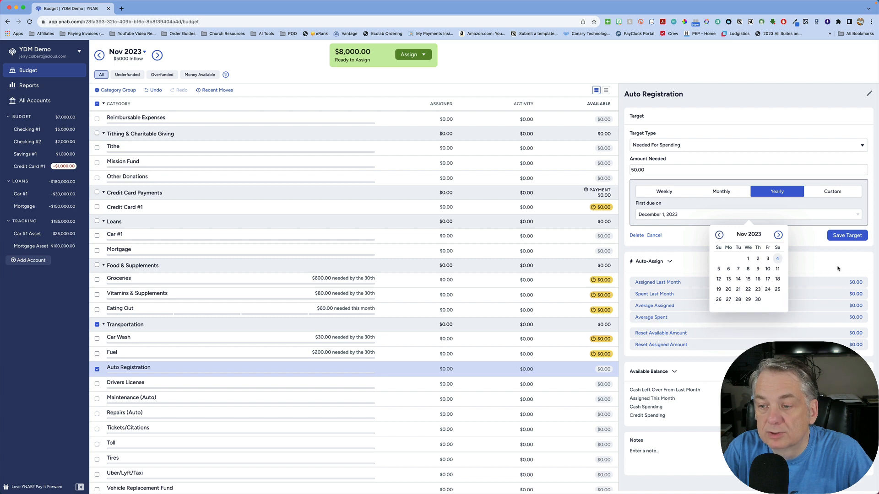
left_click(749, 259)
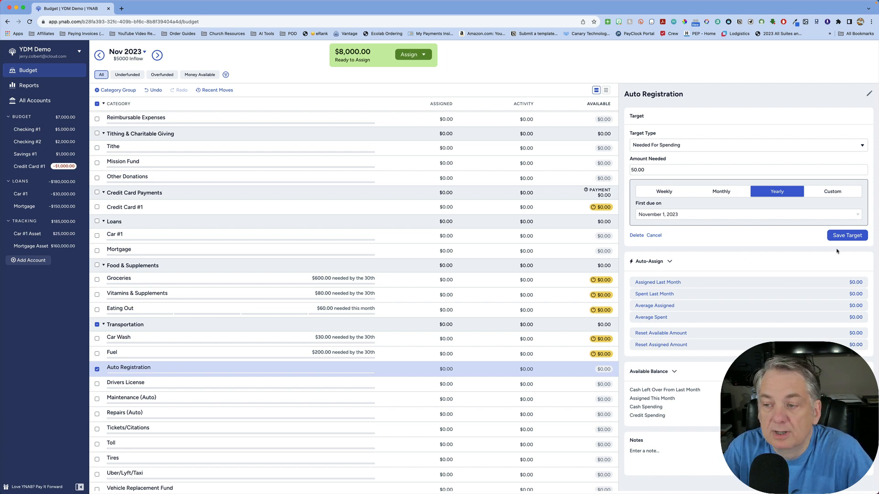
left_click(847, 235)
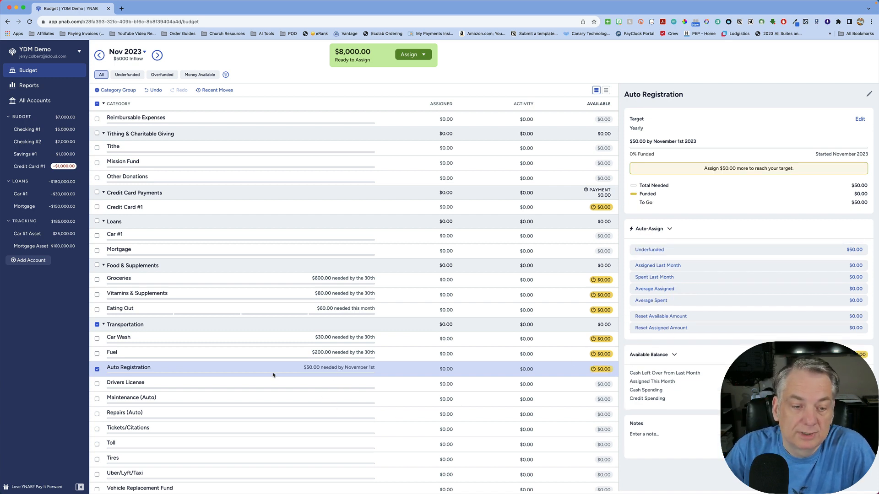
left_click(97, 369)
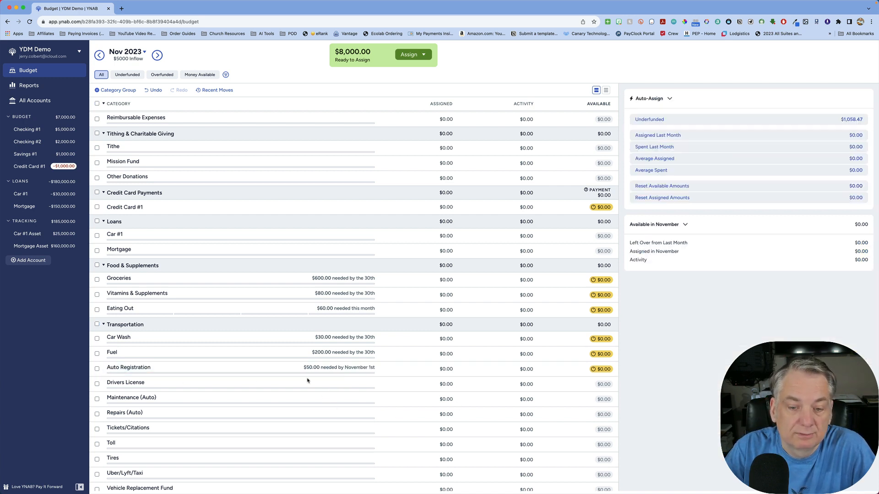
Step: Change the Auto Registration target's first due date to July 1, 2024, save the target and deselect the category
left_click(312, 372)
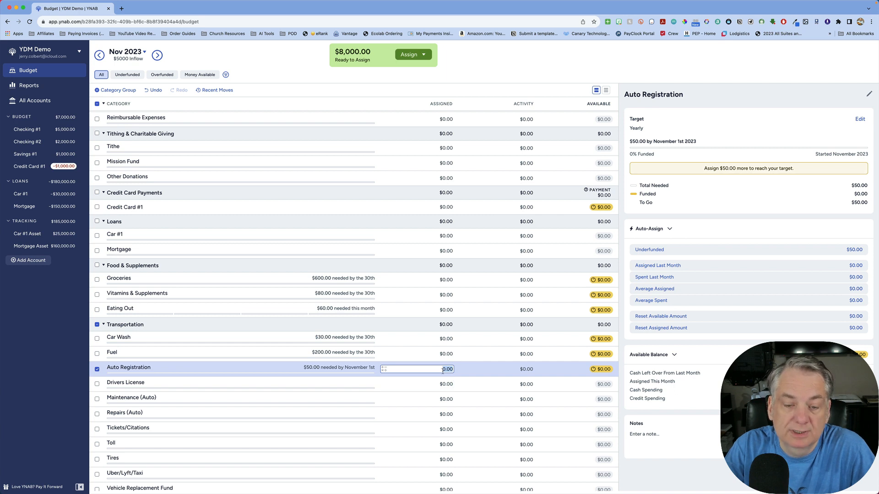
left_click(860, 120)
left_click(861, 120)
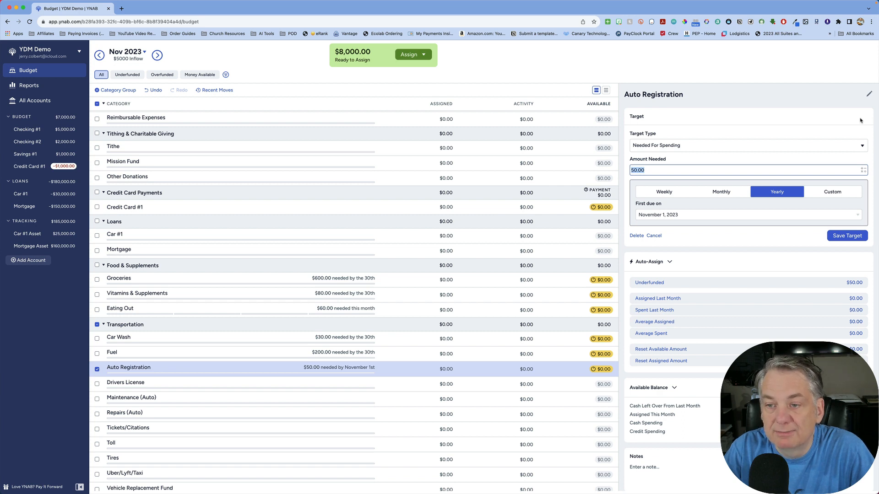
left_click(715, 216)
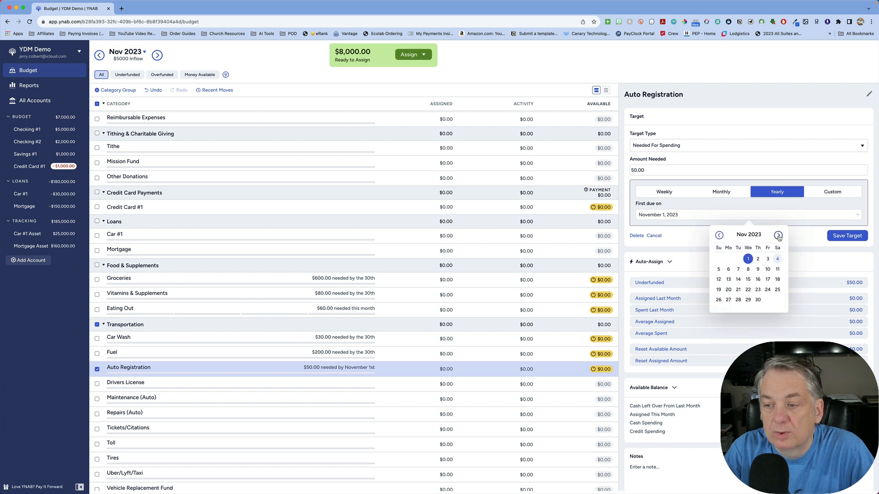
left_click(779, 236)
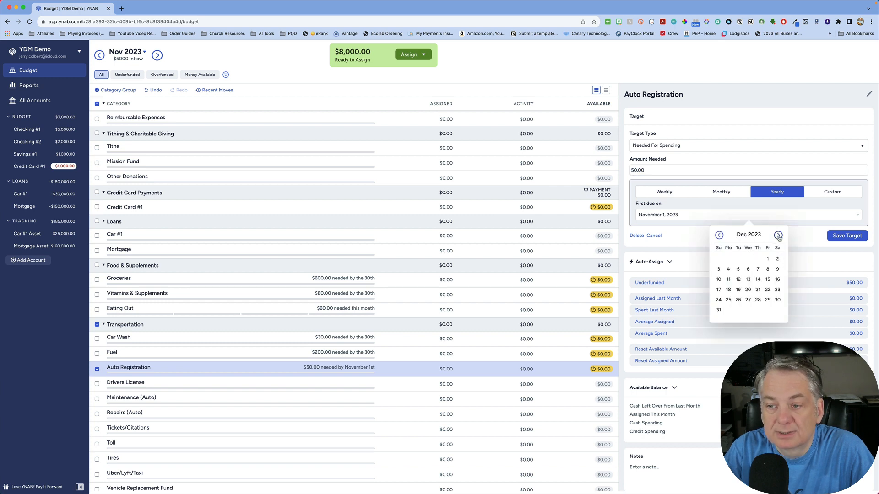
left_click(778, 236)
left_click(779, 235)
left_click(779, 235)
left_click(778, 236)
left_click(779, 236)
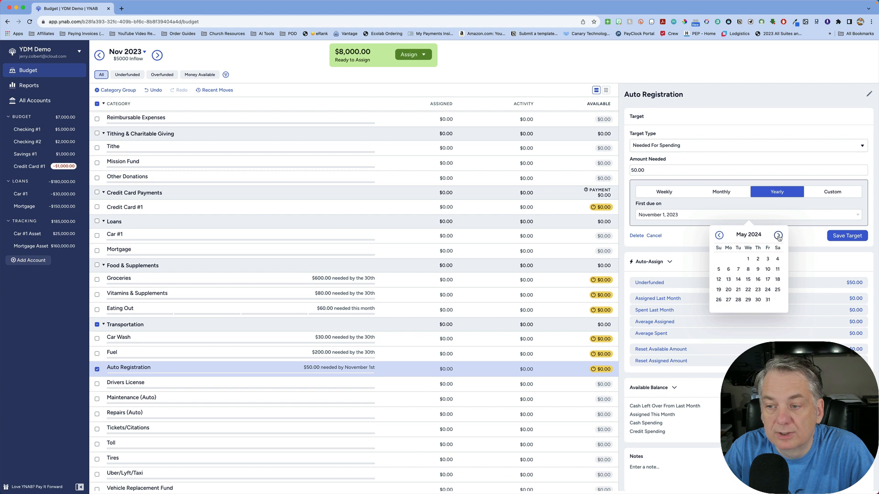
left_click(778, 236)
left_click(779, 236)
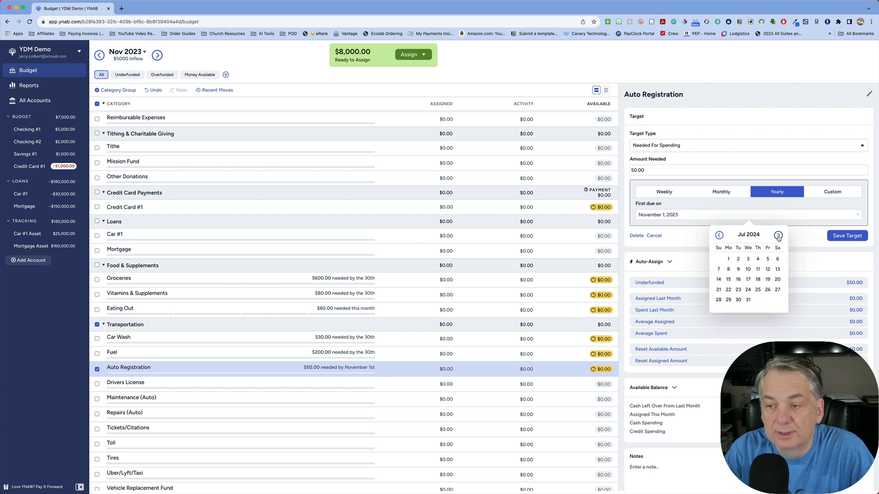
left_click(728, 260)
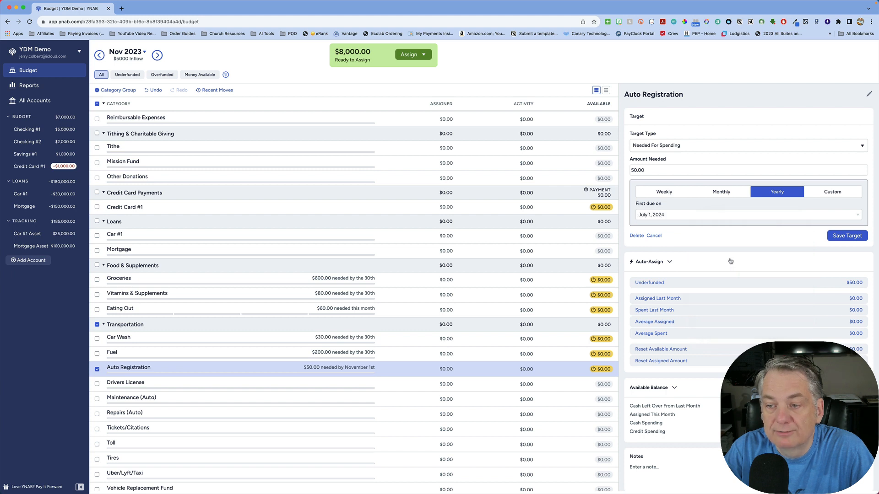
left_click(847, 236)
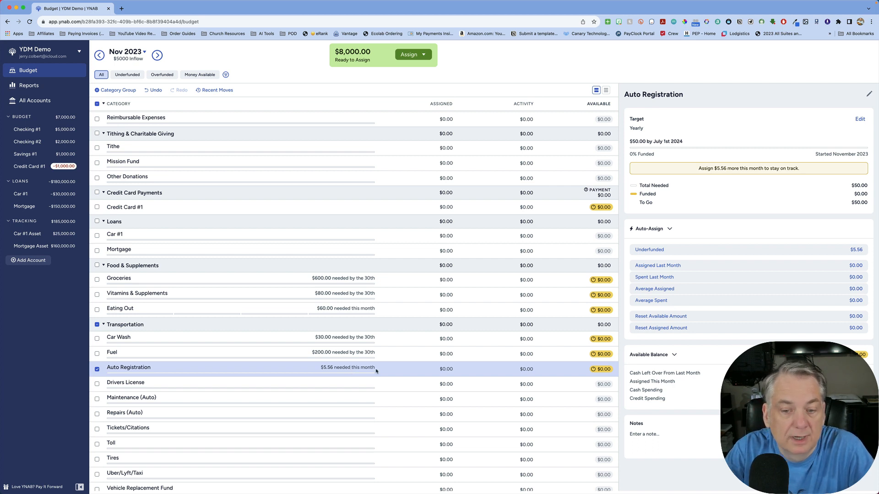
left_click(97, 370)
Step: Start a target for the Tickets/Citations category under Transportation, with Savings Balance as the target type
scroll(402, 410, "down", 1)
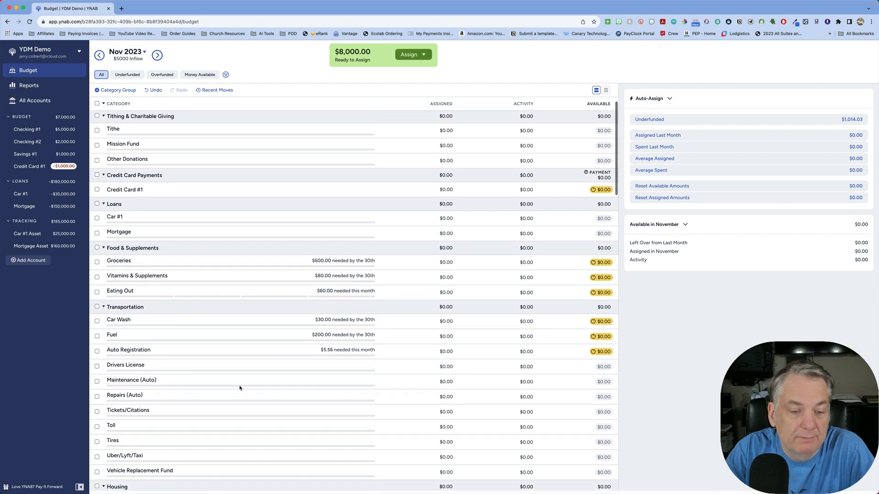
left_click(242, 387)
scroll(262, 386, "down", 1)
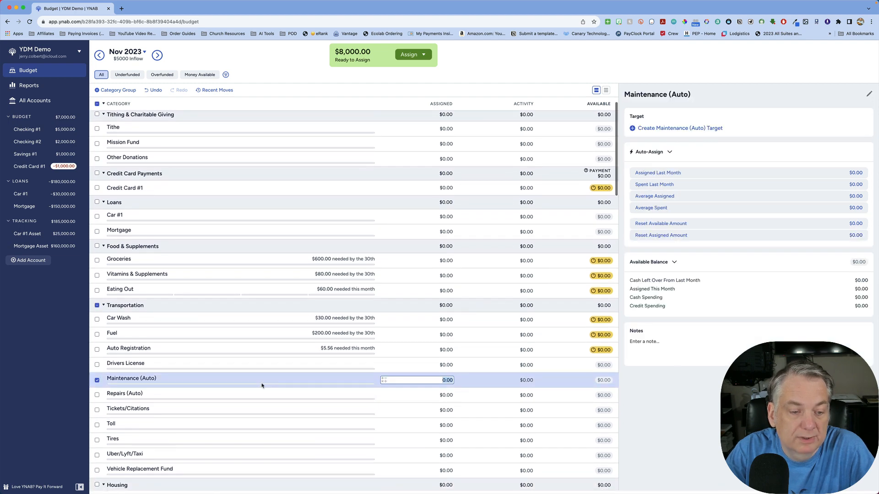
scroll(262, 386, "down", 1)
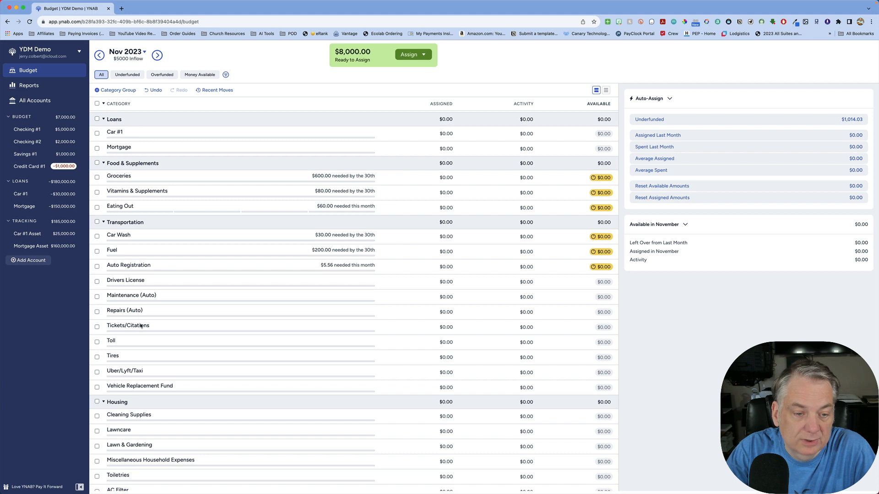
left_click(151, 345)
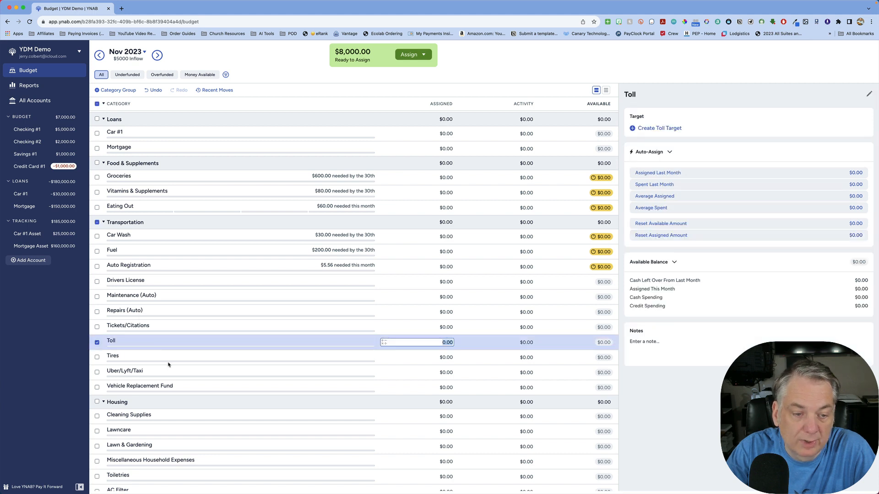
left_click(192, 331)
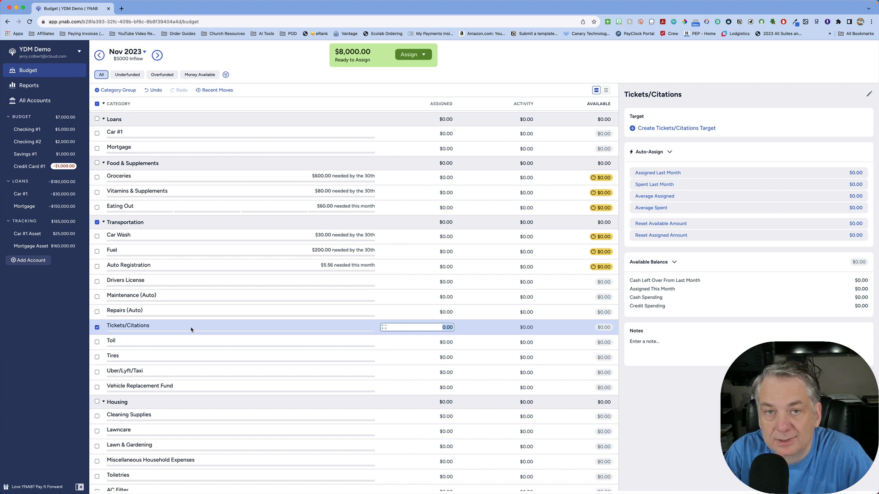
left_click(667, 130)
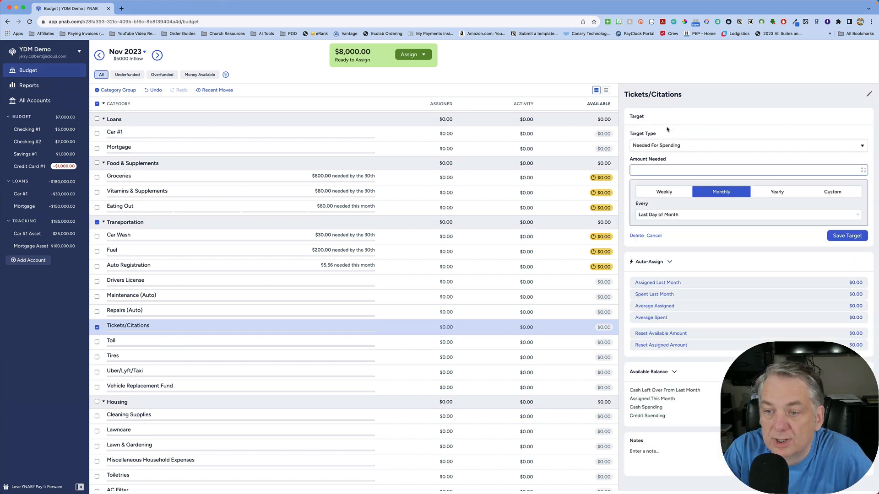
left_click(688, 144)
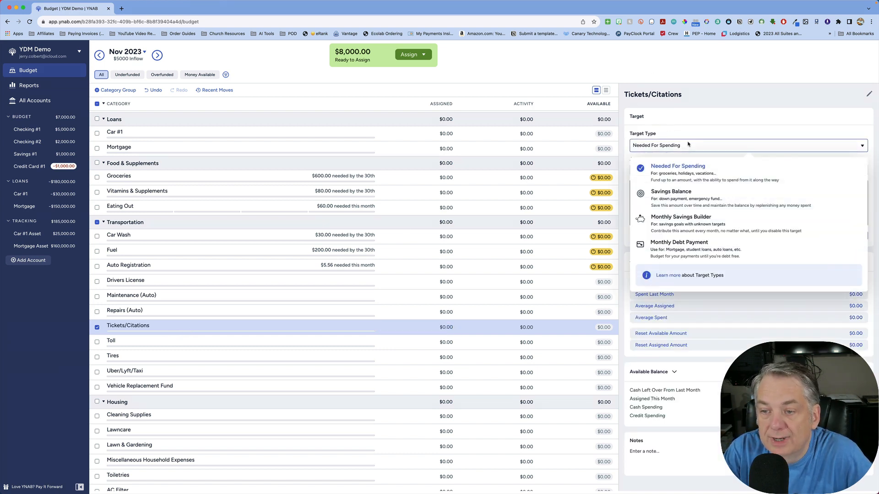
left_click(677, 193)
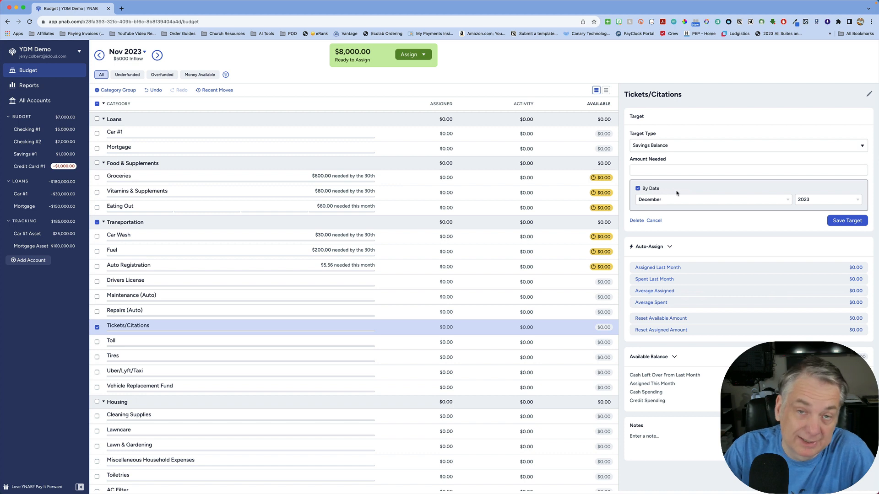
Step: Set the Tickets/Citations target to $200.00 by December 2024 and save it
left_click(668, 168)
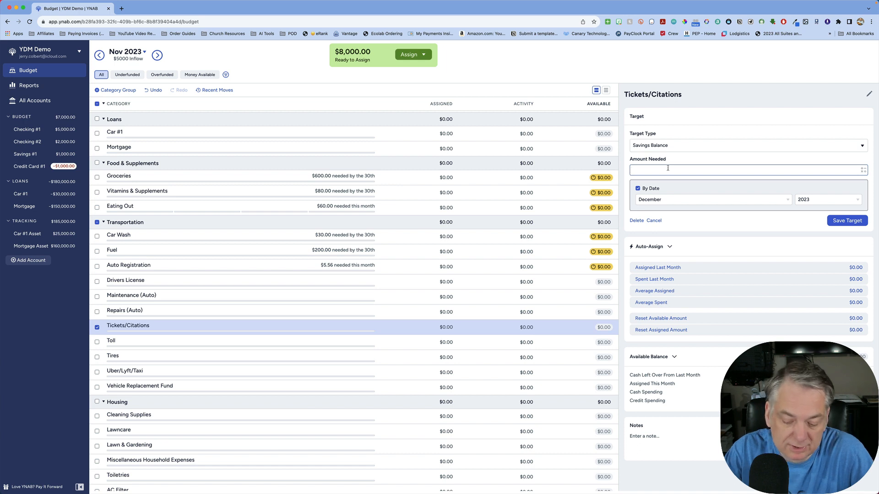
type("200")
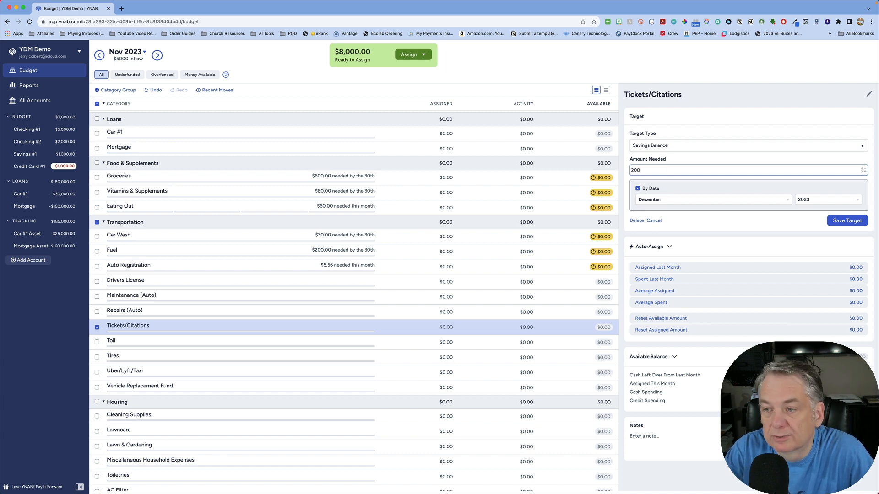
left_click(856, 204)
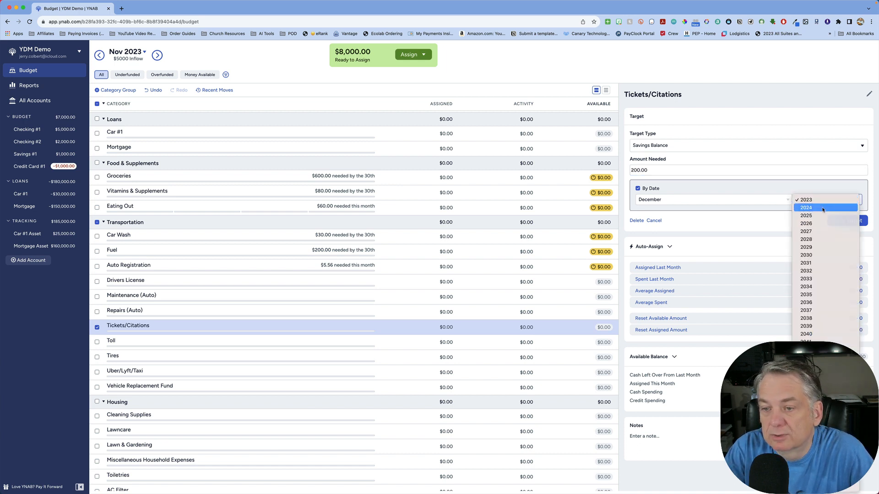
left_click(823, 208)
left_click(841, 221)
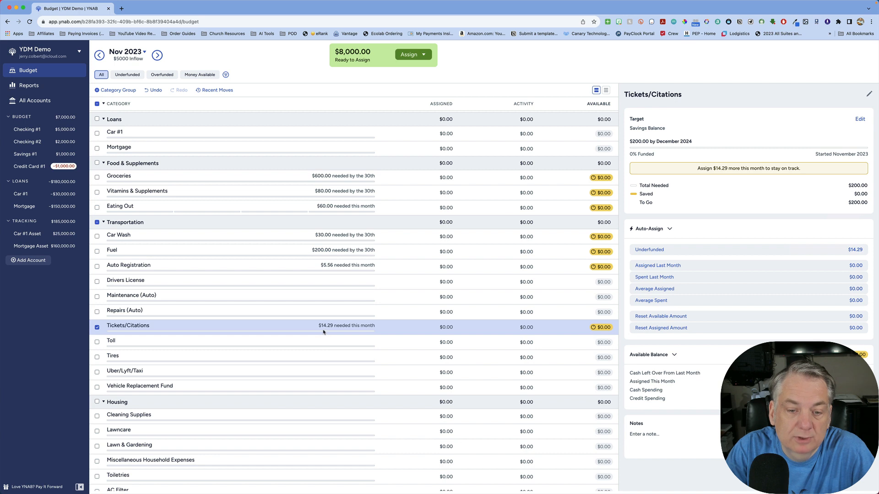
Step: Leave no category selected and review the targets across the Food & Supplements, Transportation and Housing categories
left_click(446, 327)
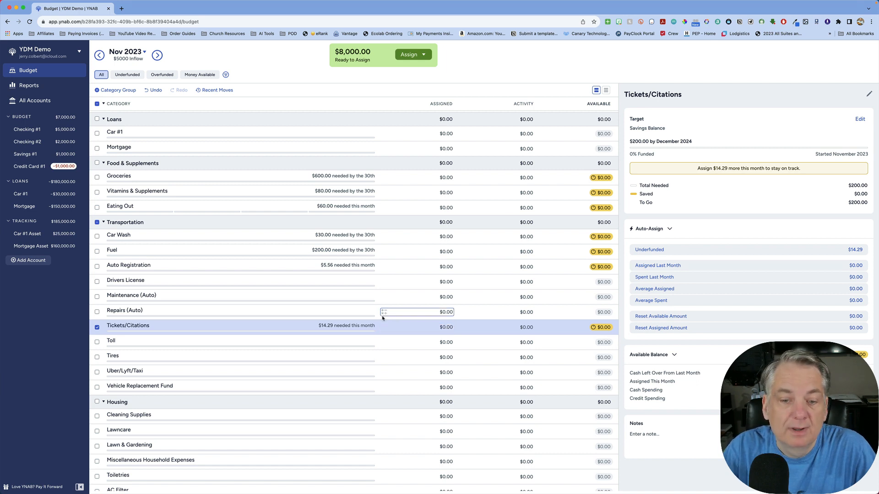
left_click(310, 344)
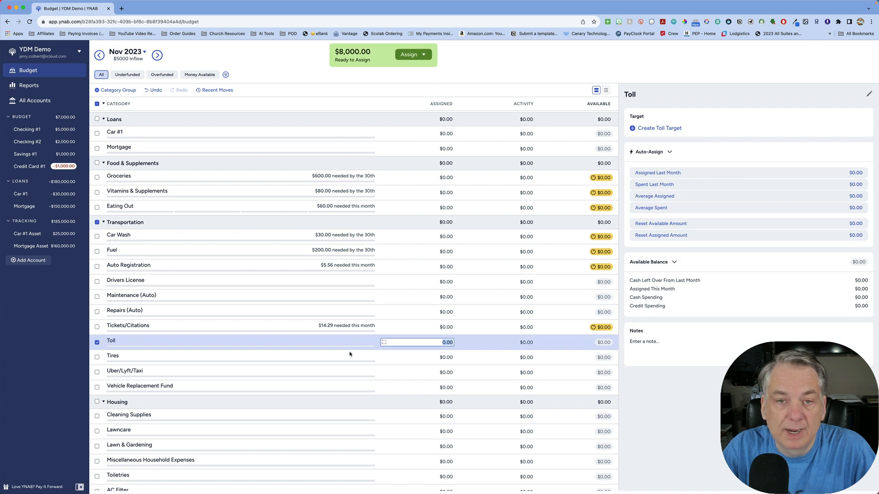
scroll(350, 353, "down", 2)
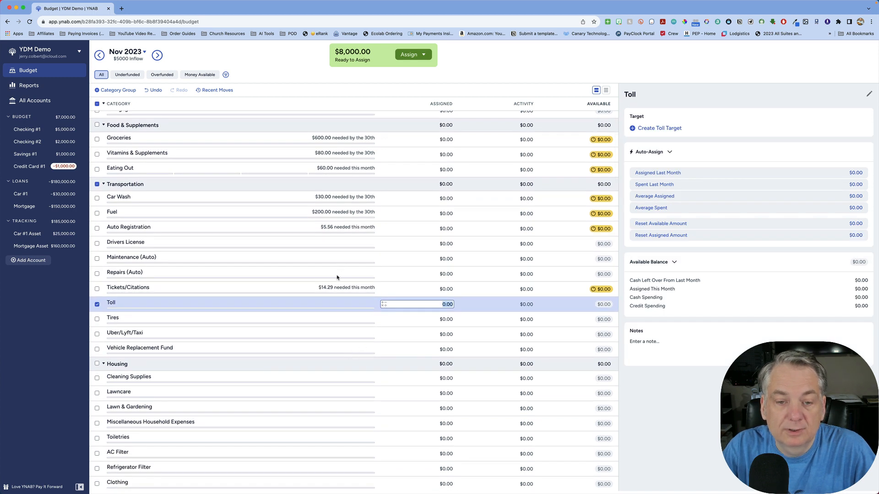
left_click(97, 305)
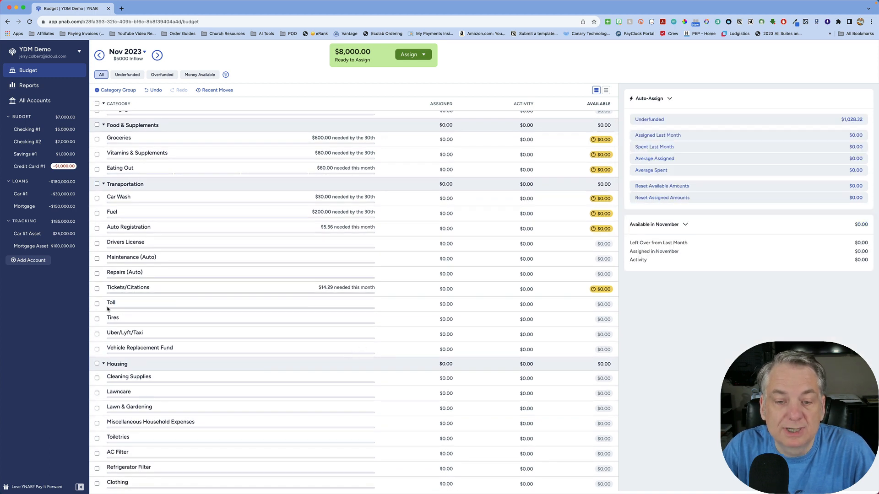
scroll(359, 326, "up", 3)
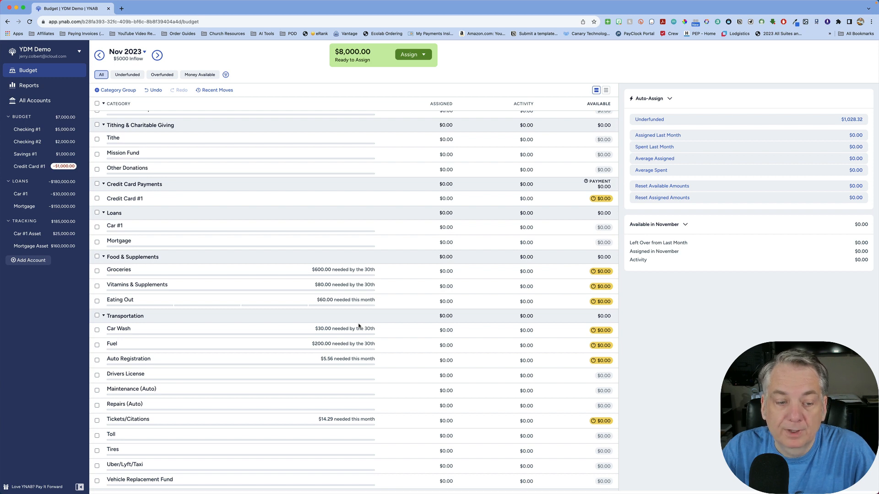
scroll(359, 326, "down", 1)
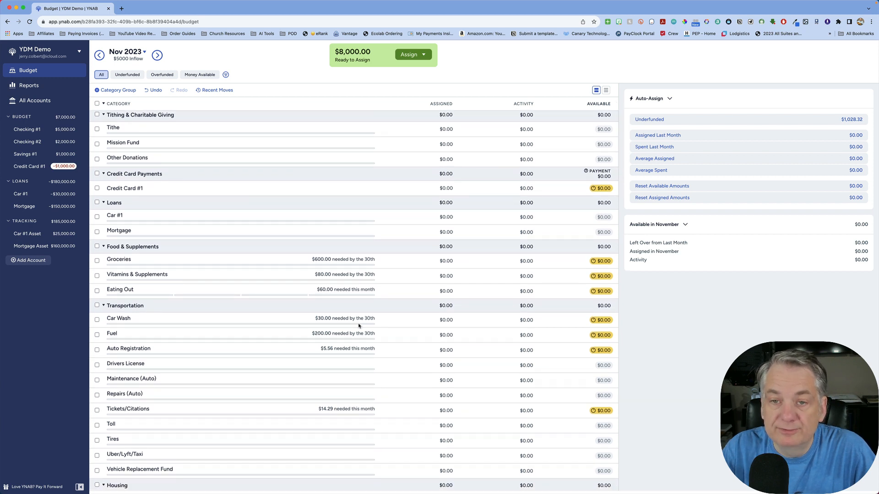
scroll(359, 326, "down", 2)
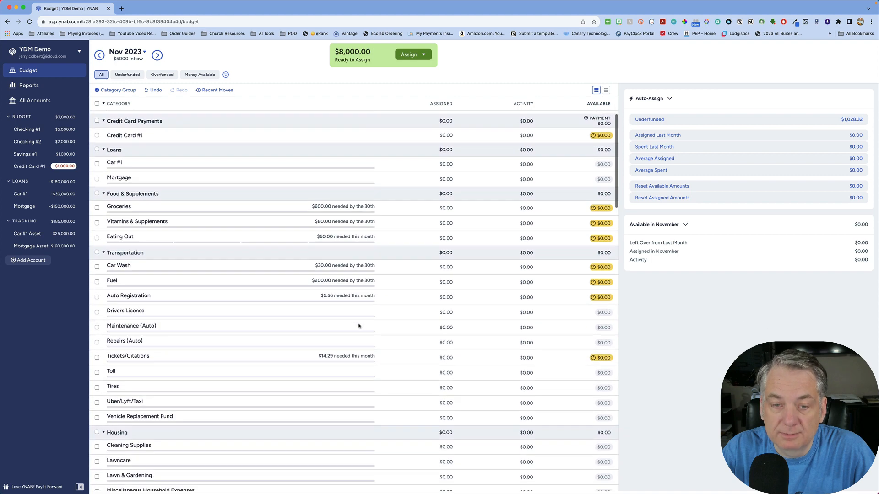
scroll(359, 326, "down", 2)
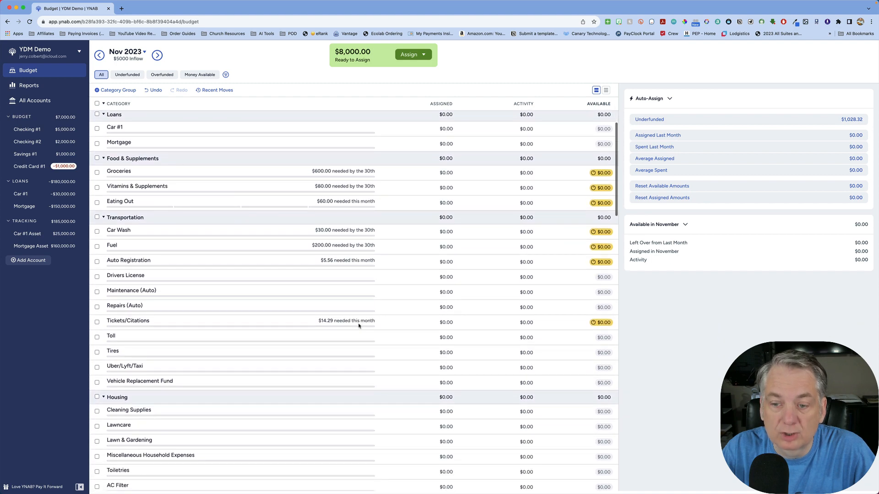
scroll(359, 325, "down", 4)
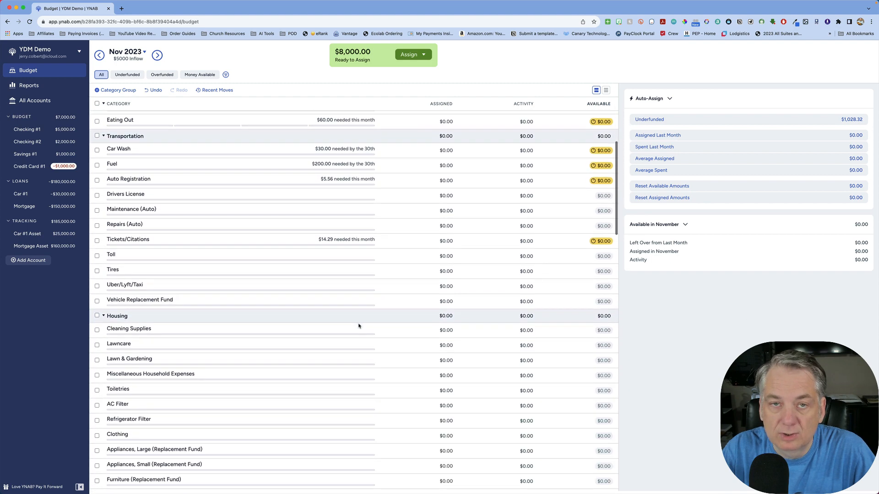